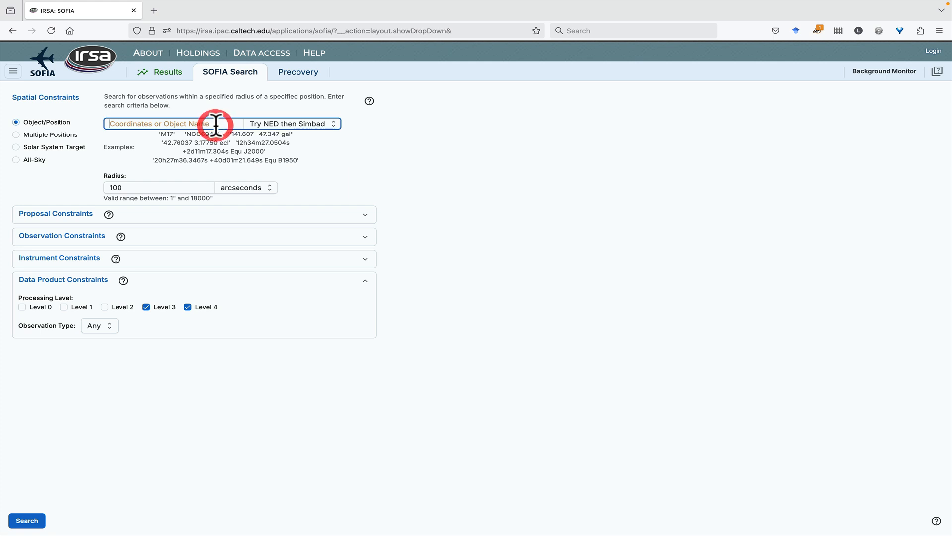
Step: Search for SOFIA observations of M42, including processing Levels 0, 1 and 2 along with Levels 3 and 4
{"action": "type", "text": "M42"}
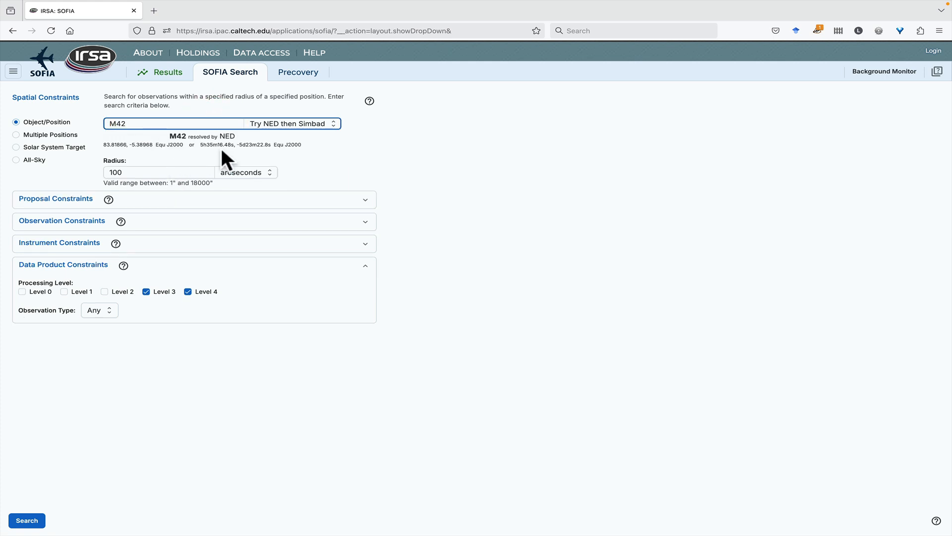
{"action": "left_click", "coordinate": [22, 292]}
{"action": "left_click", "coordinate": [64, 291]}
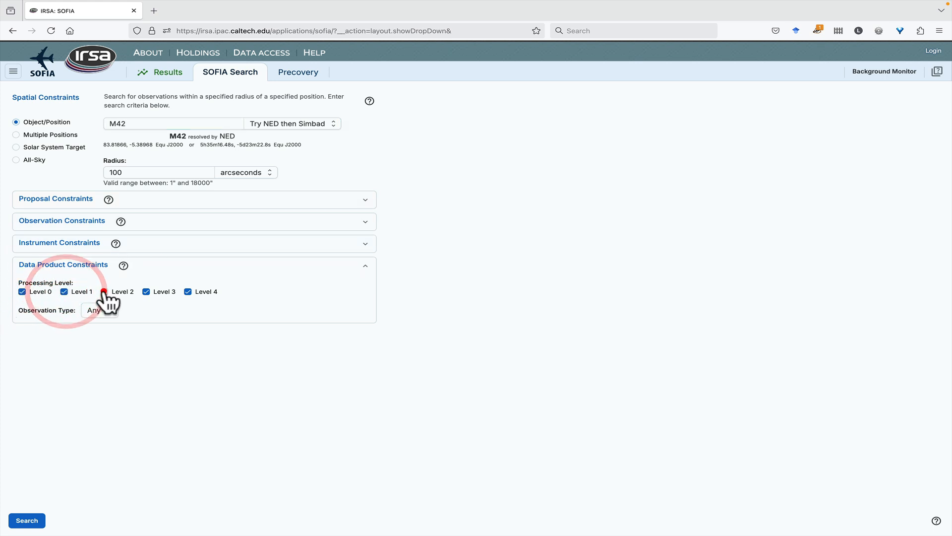
{"action": "left_click", "coordinate": [104, 291]}
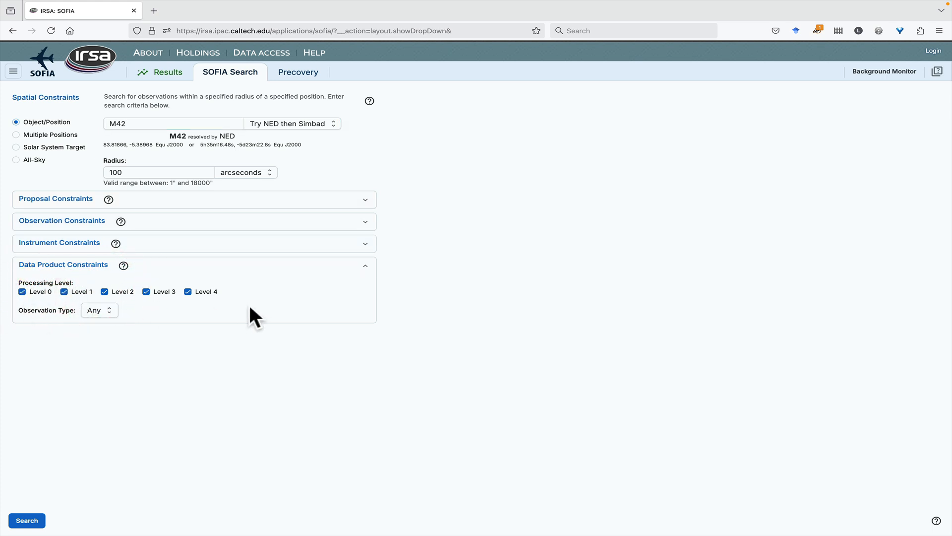
{"action": "left_click", "coordinate": [26, 520]}
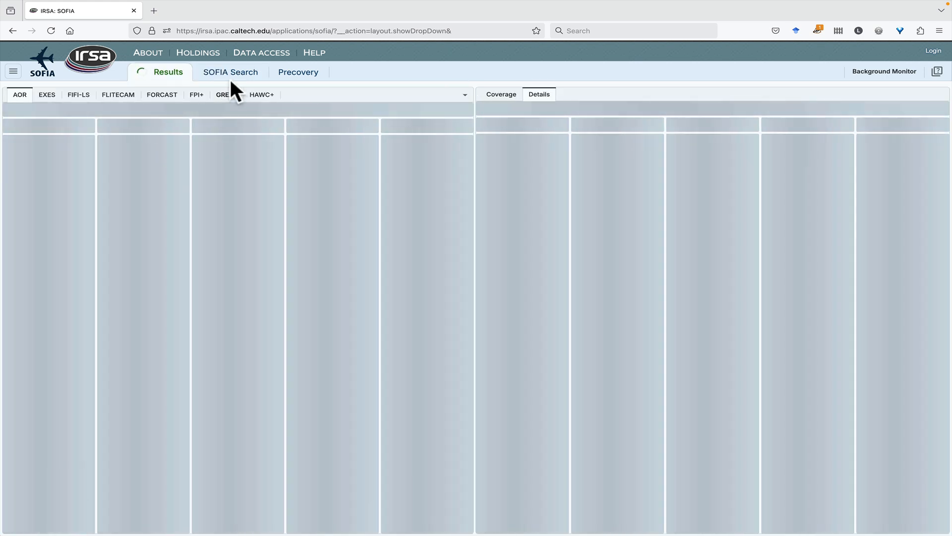
Step: Consult the SOFIA online help for the table of instruments and cycles available in the archive, and return to the archive search
{"action": "left_click", "coordinate": [231, 79]}
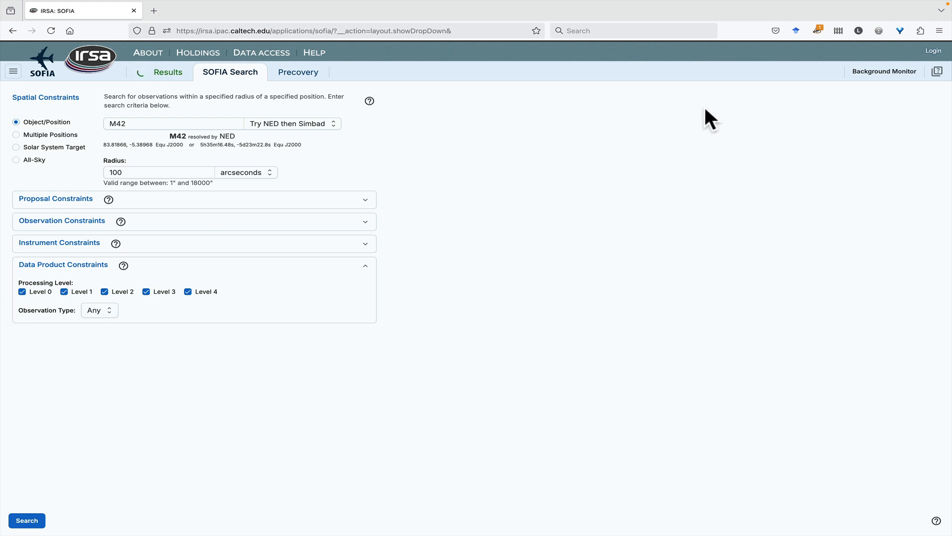
{"action": "left_click", "coordinate": [937, 71]}
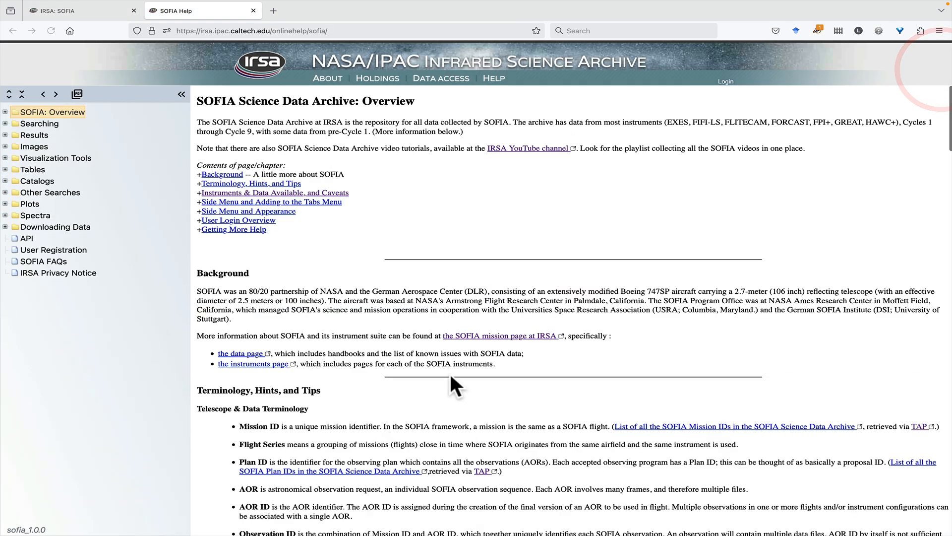
{"action": "scroll", "coordinate": [449, 372], "scroll_direction": "down", "scroll_amount": 20}
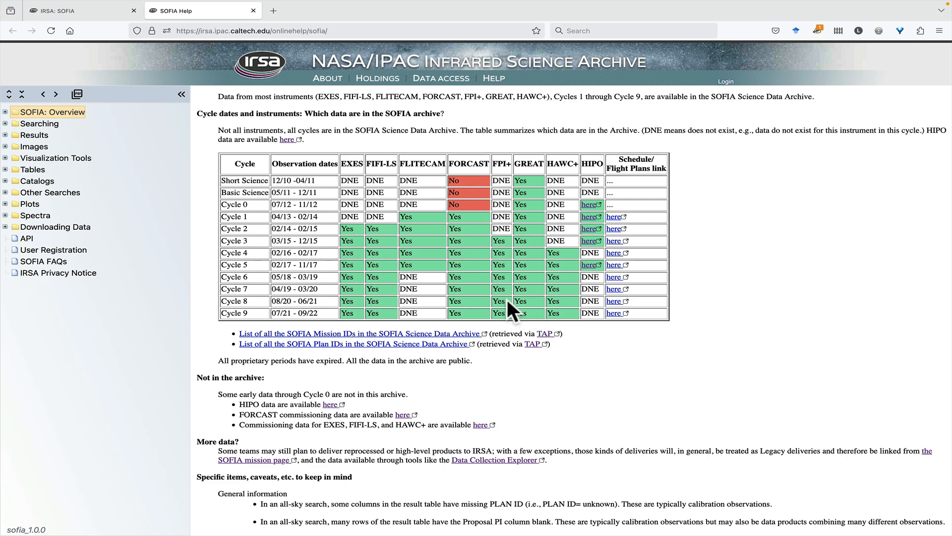
{"action": "left_click", "coordinate": [85, 10]}
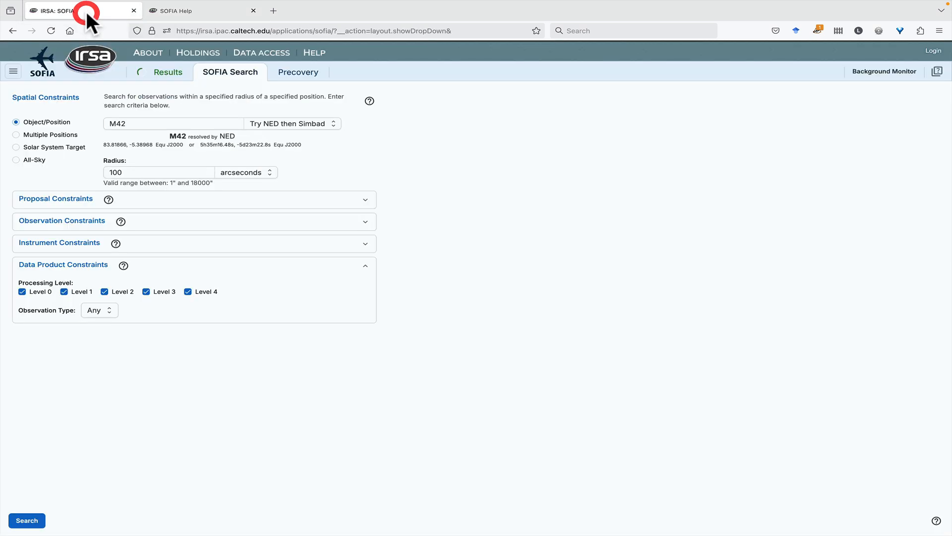
Step: Examine the observation footprints around M42 on the coverage image of the search results
{"action": "left_click", "coordinate": [168, 73]}
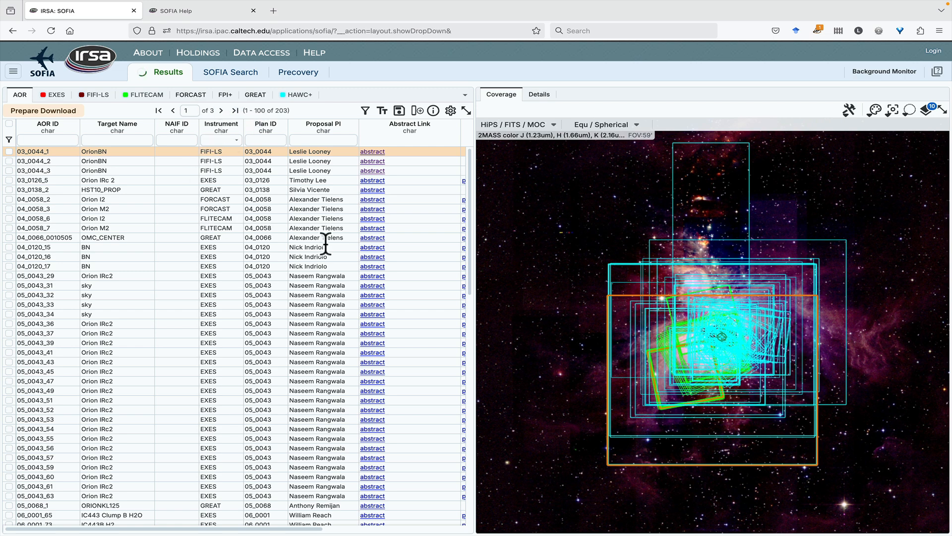
{"action": "scroll", "coordinate": [730, 337], "scroll_direction": "up", "scroll_amount": 5}
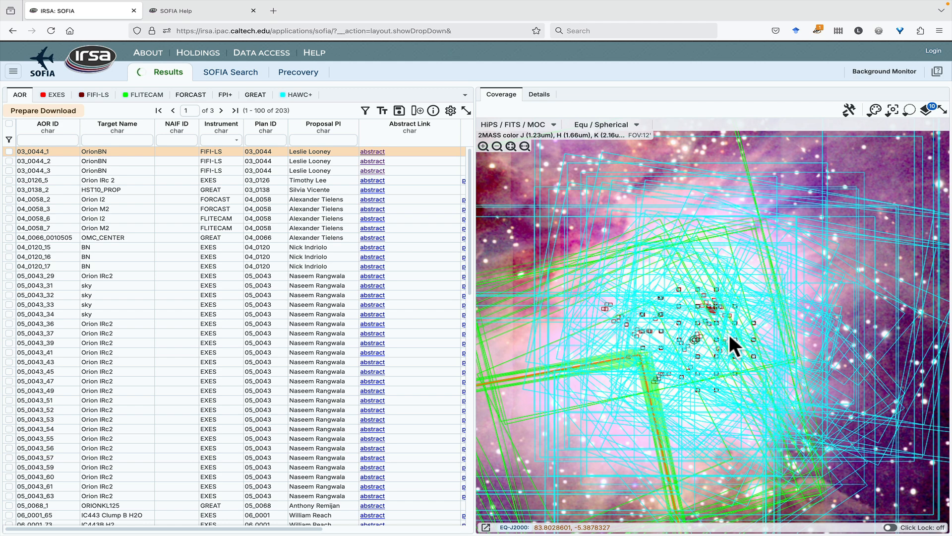
{"action": "scroll", "coordinate": [729, 335], "scroll_direction": "down", "scroll_amount": 3}
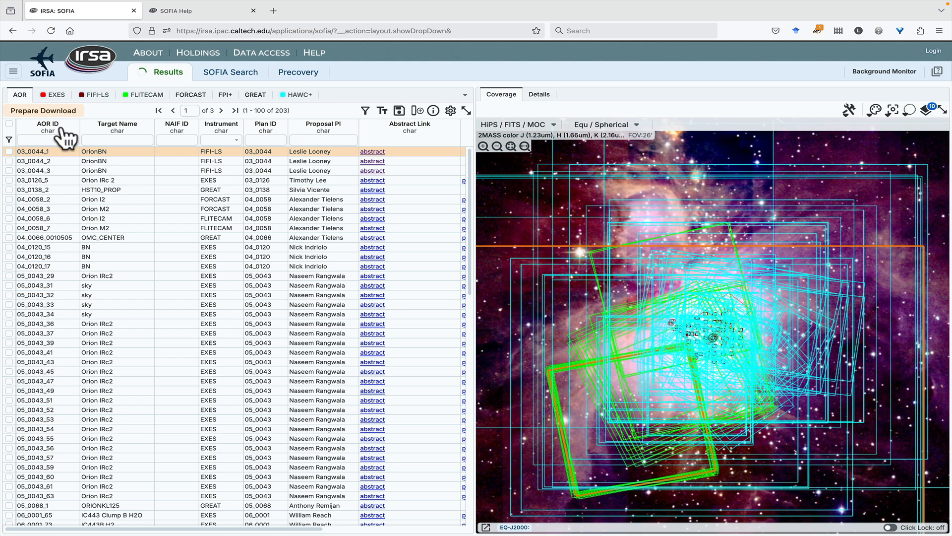
Step: Inspect the EXES results through the processing level and product type columns, and display the first row's data product
{"action": "left_click", "coordinate": [55, 96]}
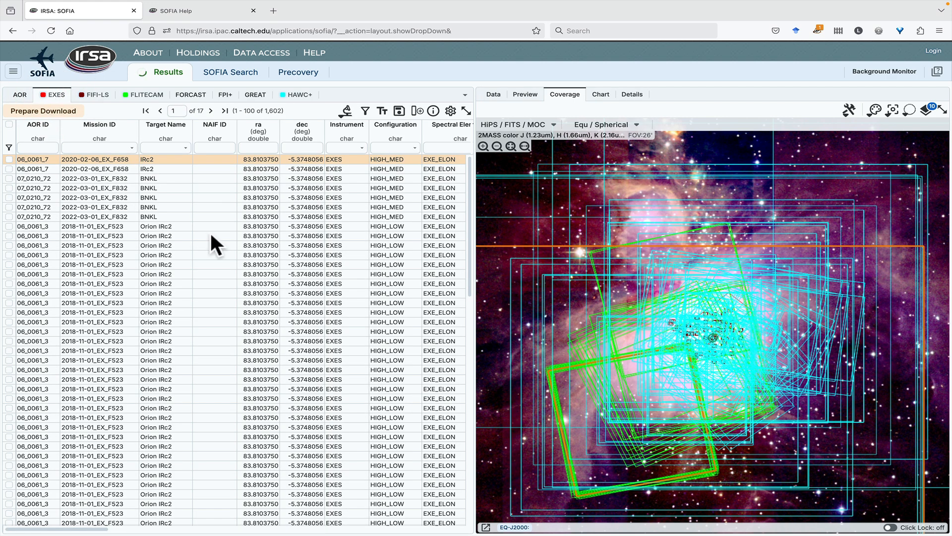
{"action": "scroll", "coordinate": [211, 236], "scroll_direction": "right", "scroll_amount": 5}
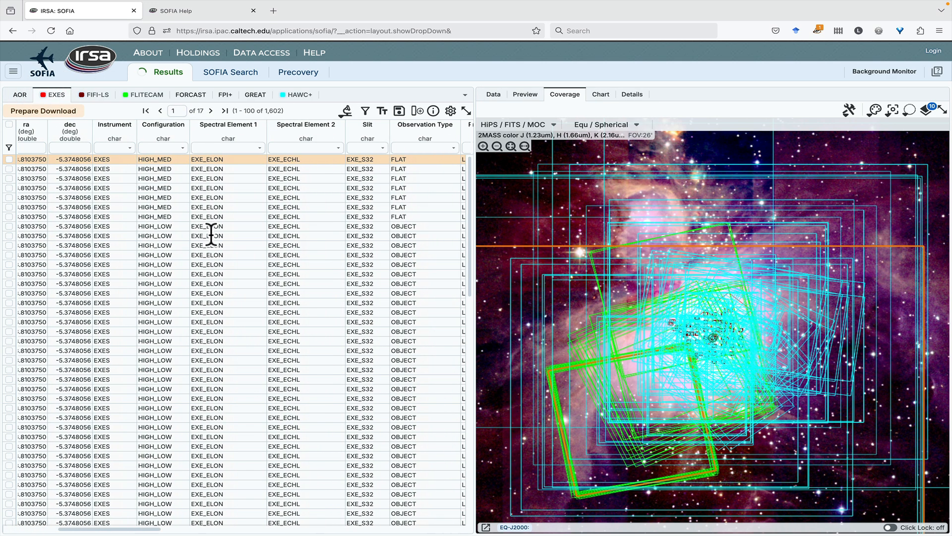
{"action": "scroll", "coordinate": [212, 235], "scroll_direction": "right", "scroll_amount": 5}
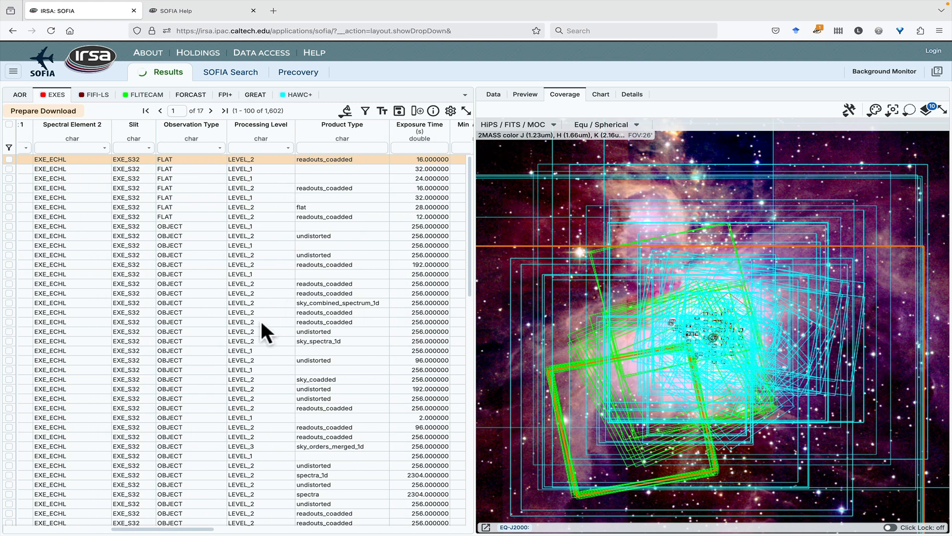
{"action": "left_click", "coordinate": [493, 95]}
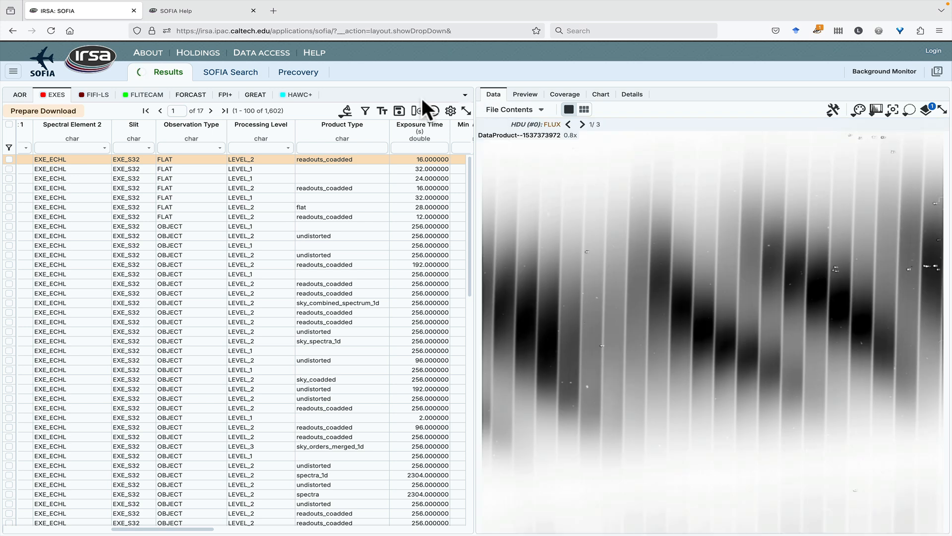
Step: View the 32-second Level 1 flat in the second row, advancing to plane 10 and comparing products in the tiled view
{"action": "left_click", "coordinate": [253, 169]}
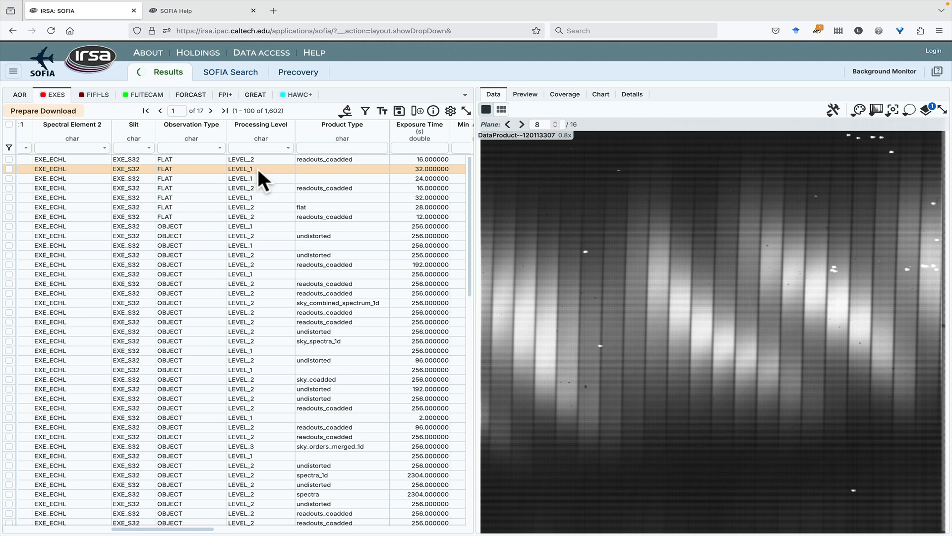
{"action": "left_click", "coordinate": [520, 124]}
{"action": "left_click", "coordinate": [520, 124]}
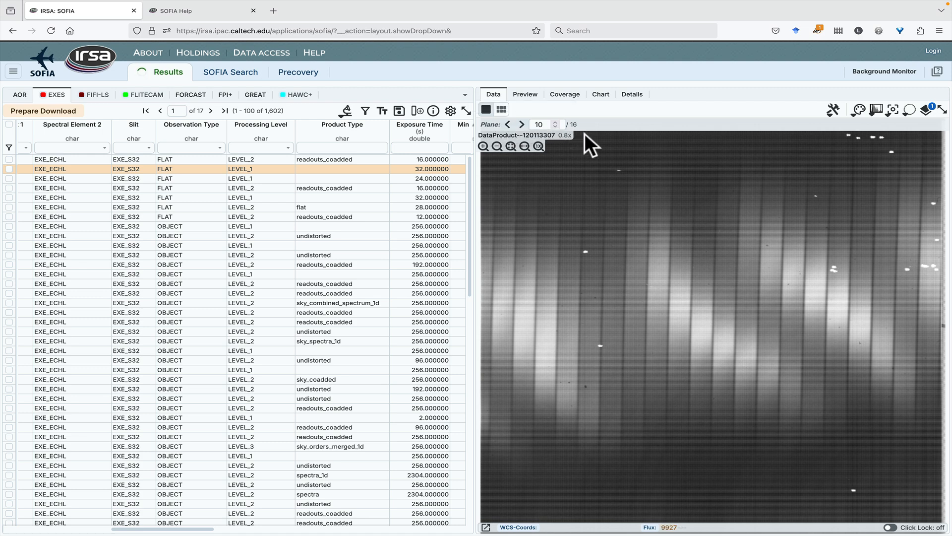
{"action": "left_click", "coordinate": [502, 110]}
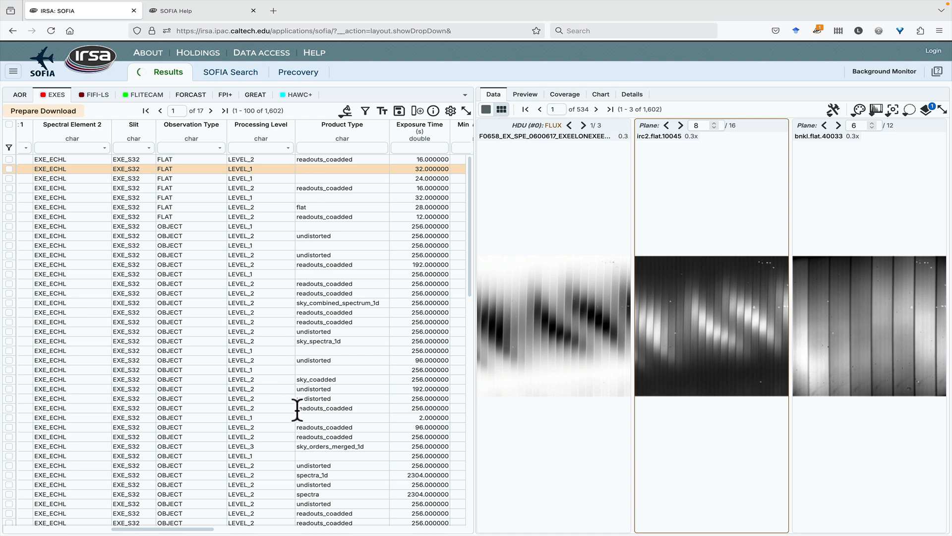
{"action": "left_click", "coordinate": [486, 110]}
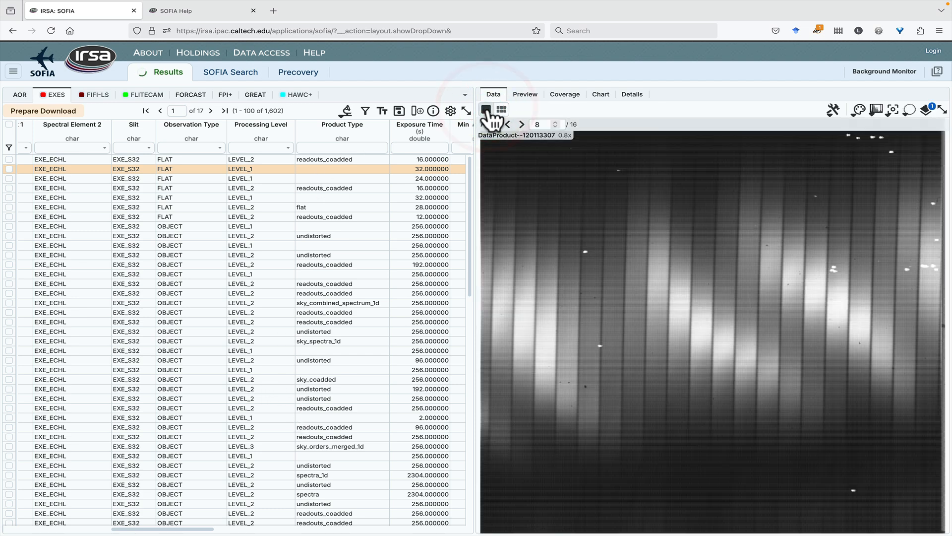
Step: Step through the Level 1 flat's image cube up to plane 11 and back to plane 9
{"action": "left_click", "coordinate": [522, 124]}
{"action": "left_click", "coordinate": [522, 124]}
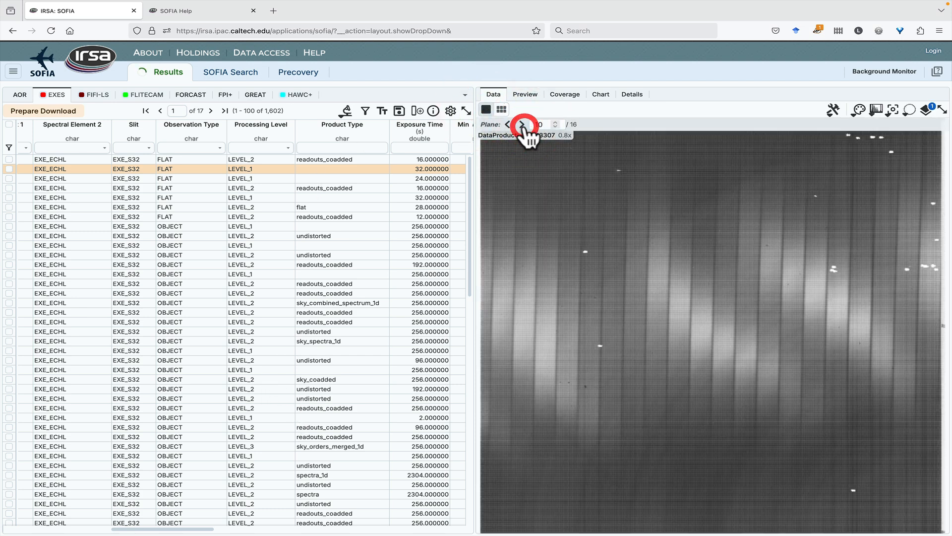
{"action": "left_click", "coordinate": [522, 124]}
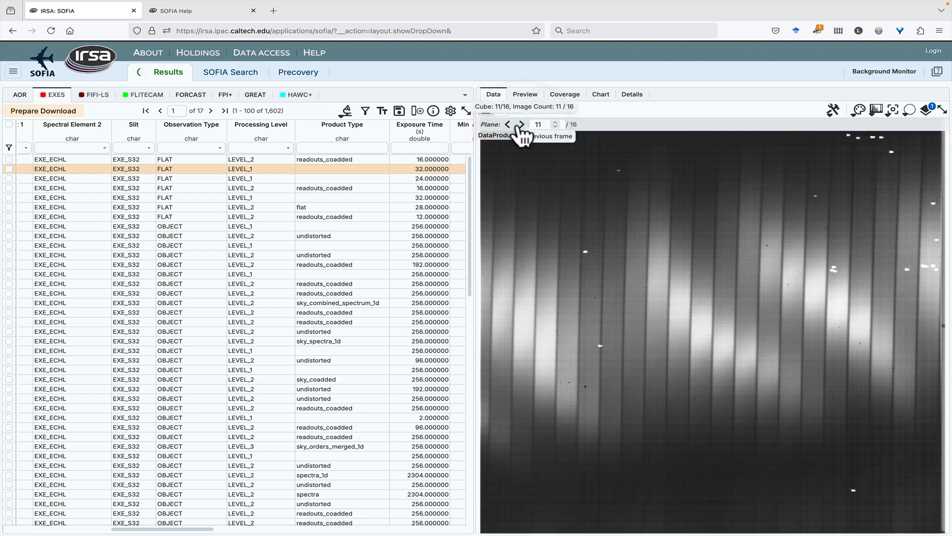
{"action": "left_click", "coordinate": [508, 124]}
{"action": "left_click", "coordinate": [508, 124]}
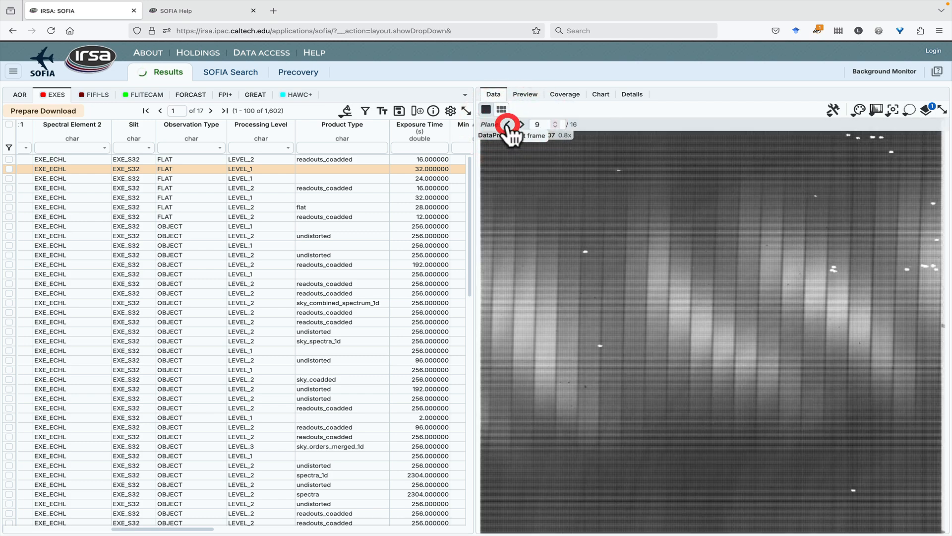
Step: View the images of the 16-second and 12-second Level 2 readouts_coadded flats and the first undistorted Level 2 object
{"action": "left_click", "coordinate": [266, 188], "text": "shift"}
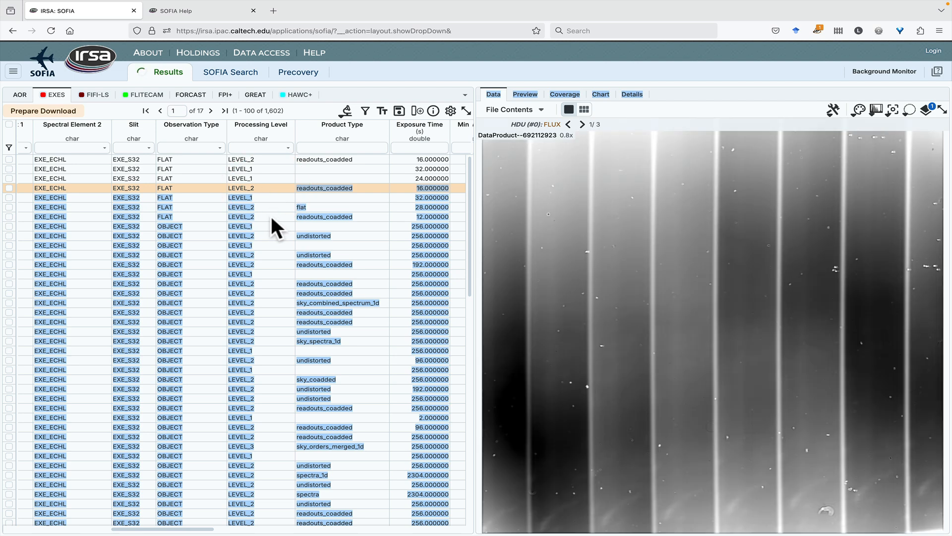
{"action": "left_click", "coordinate": [270, 216]}
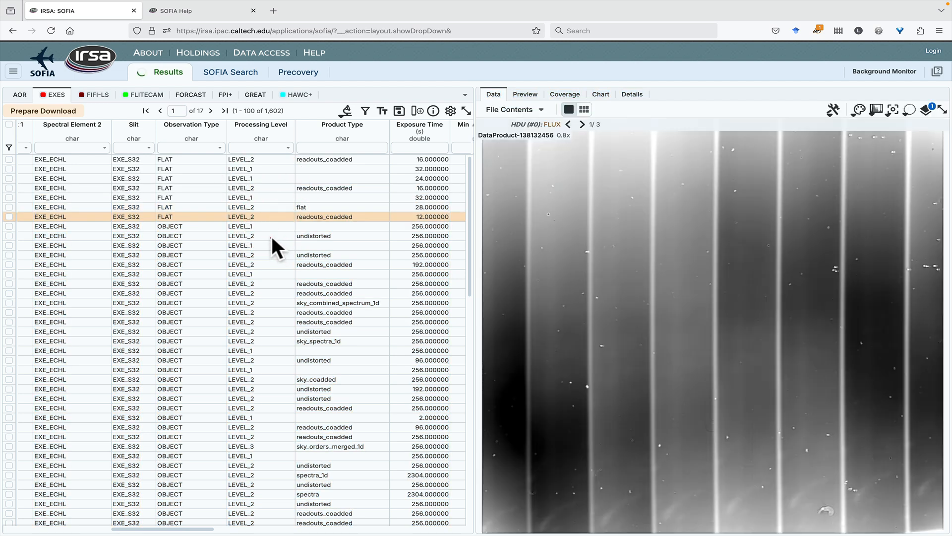
{"action": "left_click", "coordinate": [271, 235]}
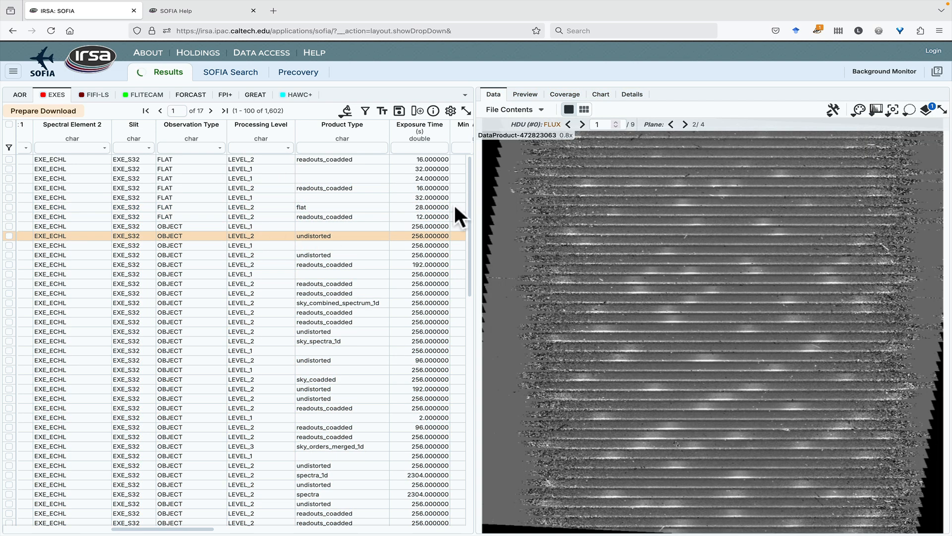
Step: Review the undistorted product's file contents, comparing its FLUX and ERROR extensions and planes 2 and 3 of FLUX
{"action": "left_click", "coordinate": [530, 111]}
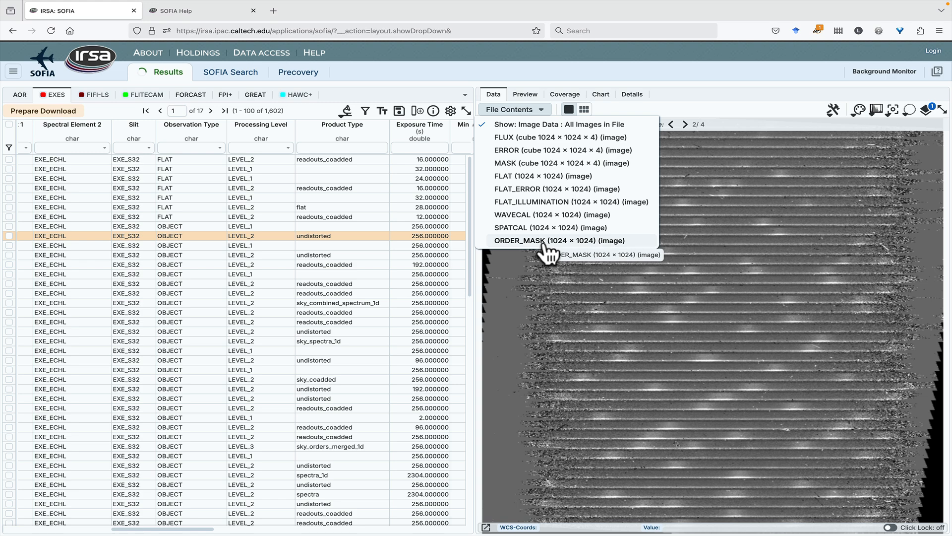
{"action": "left_click", "coordinate": [524, 125]}
{"action": "left_click", "coordinate": [582, 124]}
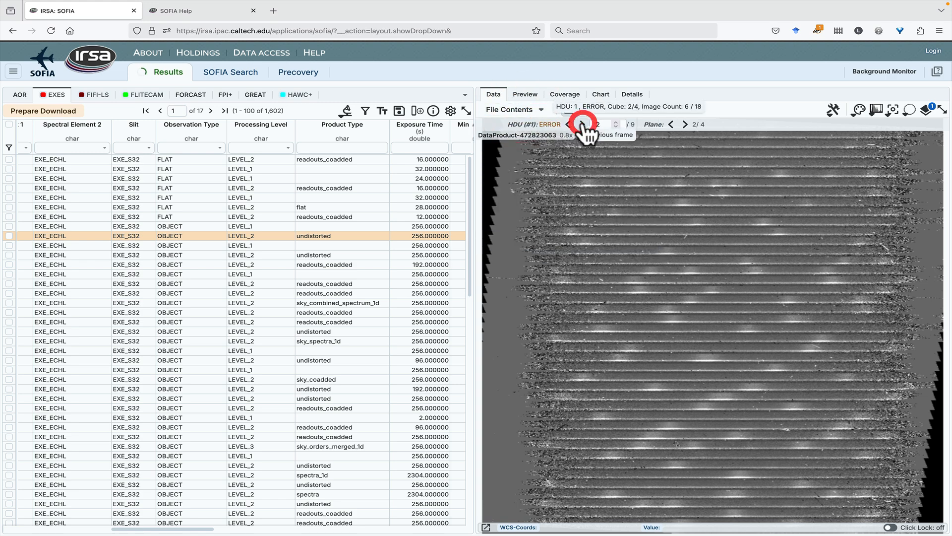
{"action": "left_click", "coordinate": [568, 124]}
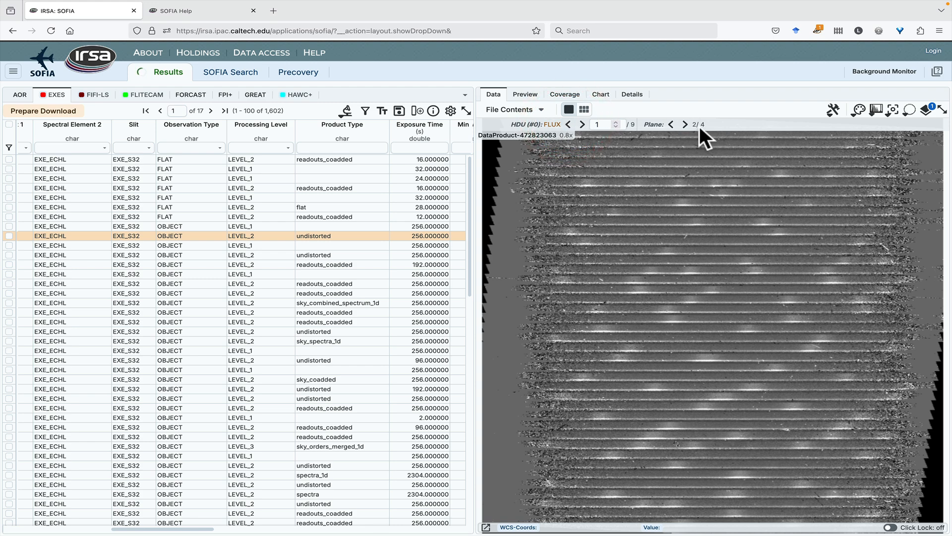
{"action": "left_click", "coordinate": [685, 124]}
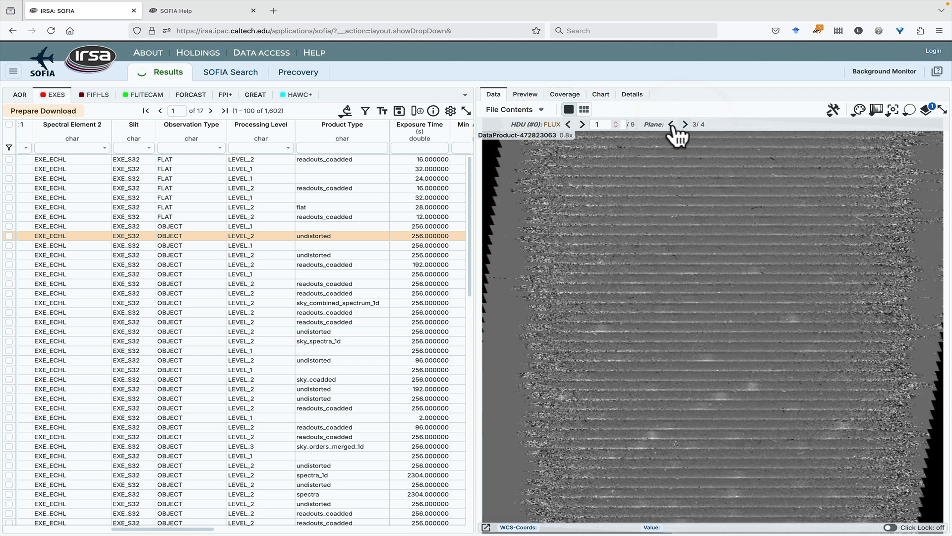
{"action": "left_click", "coordinate": [672, 124]}
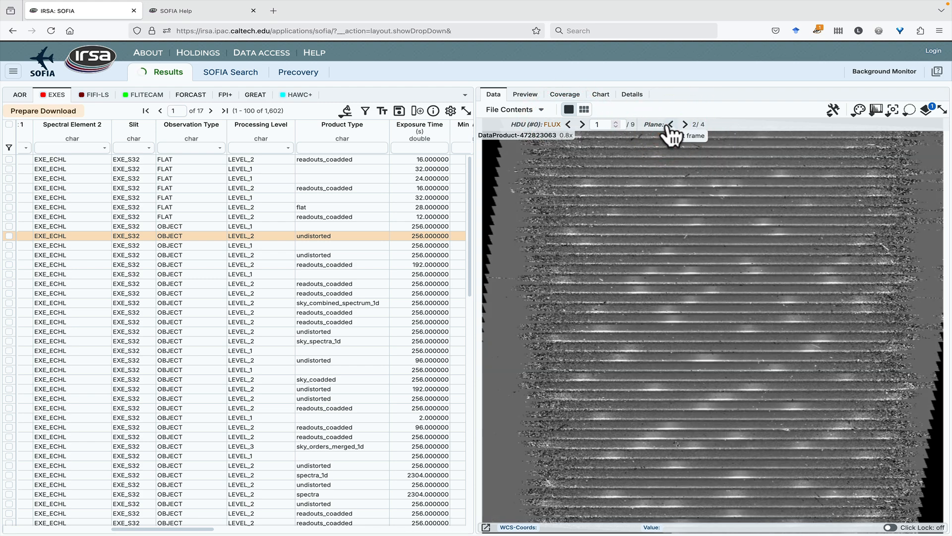
Step: Filter the EXES results to show only LEVEL_3 products
{"action": "left_click", "coordinate": [289, 148]}
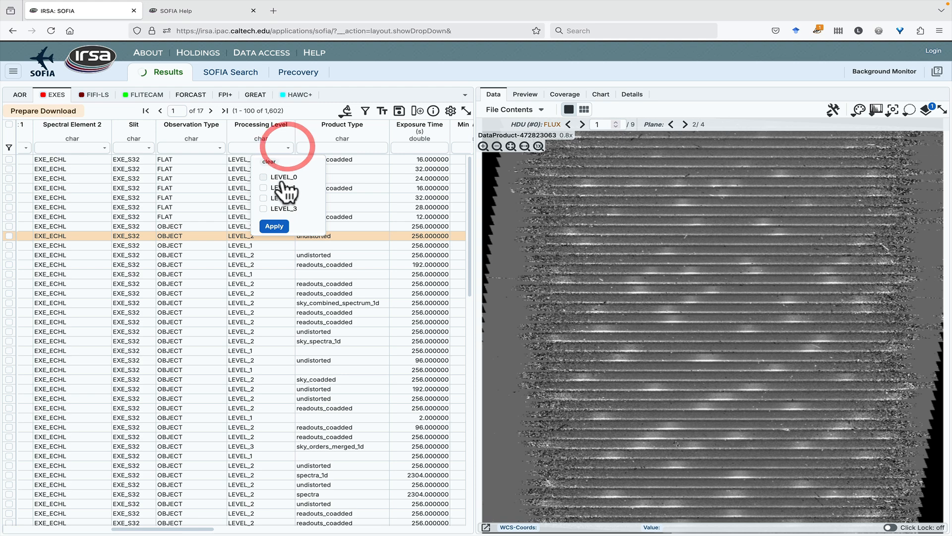
{"action": "left_click", "coordinate": [264, 209]}
{"action": "left_click", "coordinate": [274, 226]}
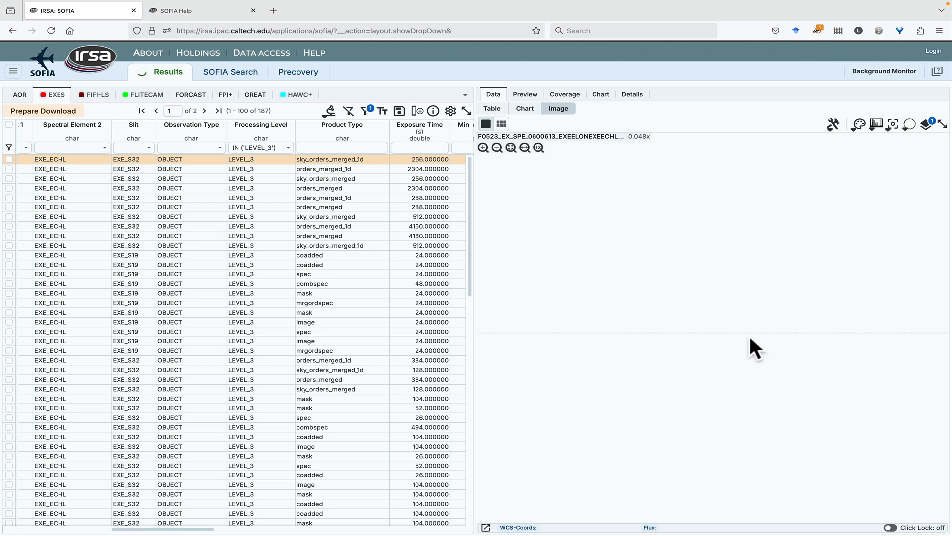
Step: Examine the first Level 3 product's FLUX data as a table and as a chart, ending on the table
{"action": "left_click", "coordinate": [493, 109]}
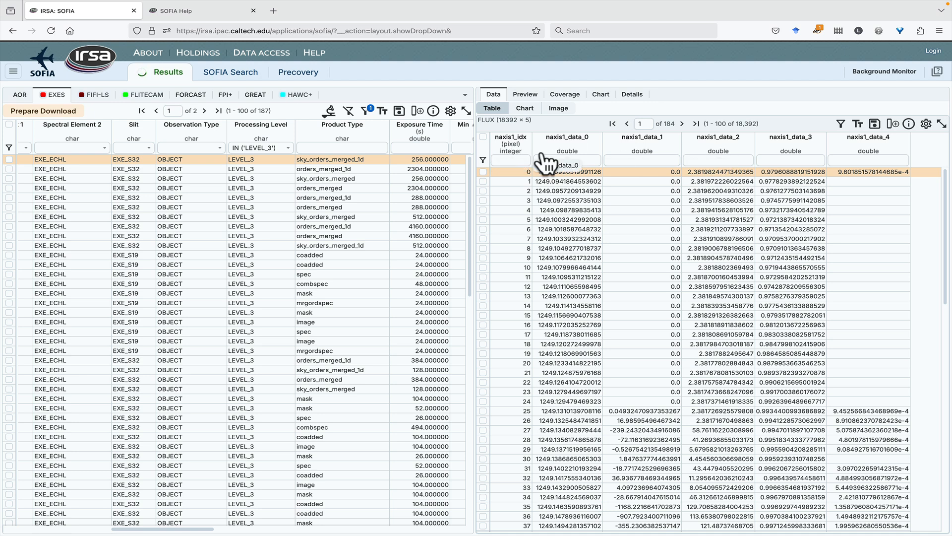
{"action": "left_click", "coordinate": [521, 109]}
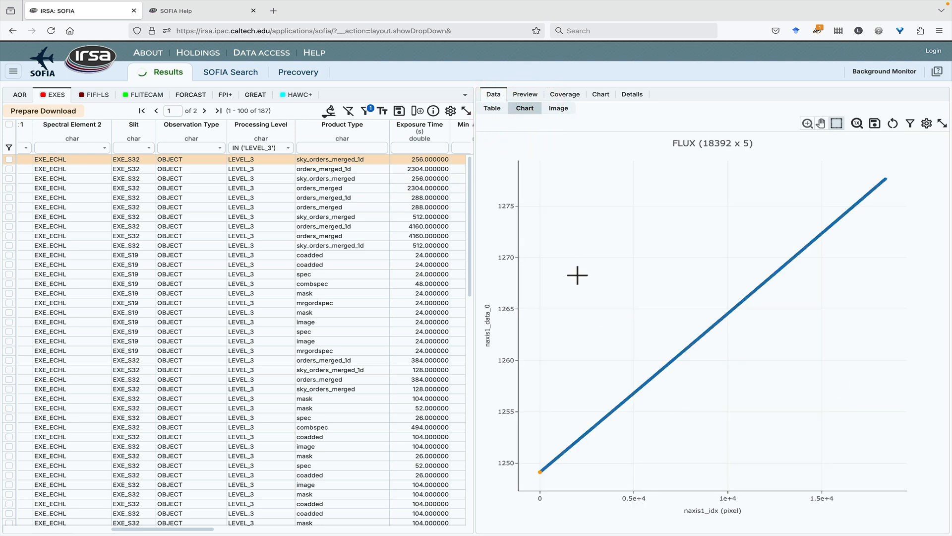
{"action": "left_click", "coordinate": [494, 110]}
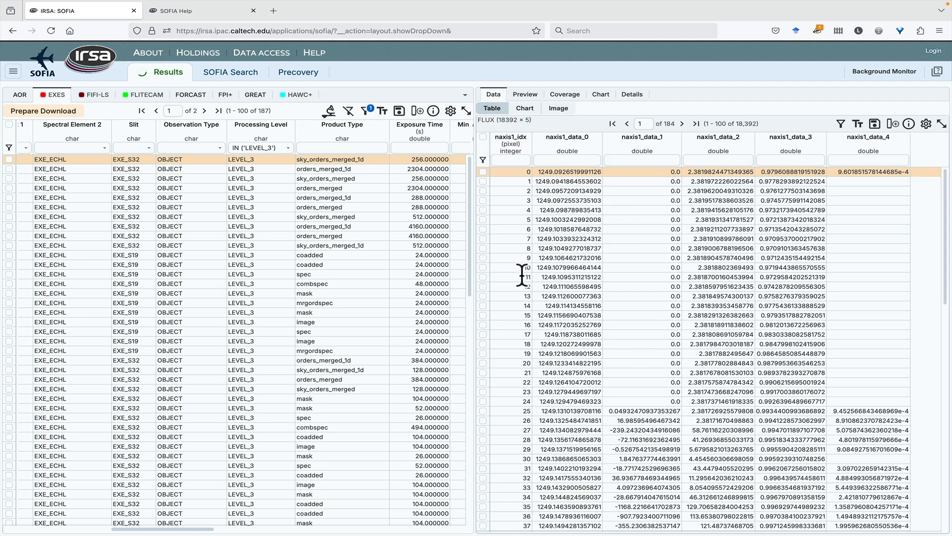
Step: Examine the first Level 3 mrgordspec product's HDU #0 as a table, returning to its Extracted Data spectrum
{"action": "left_click", "coordinate": [338, 303]}
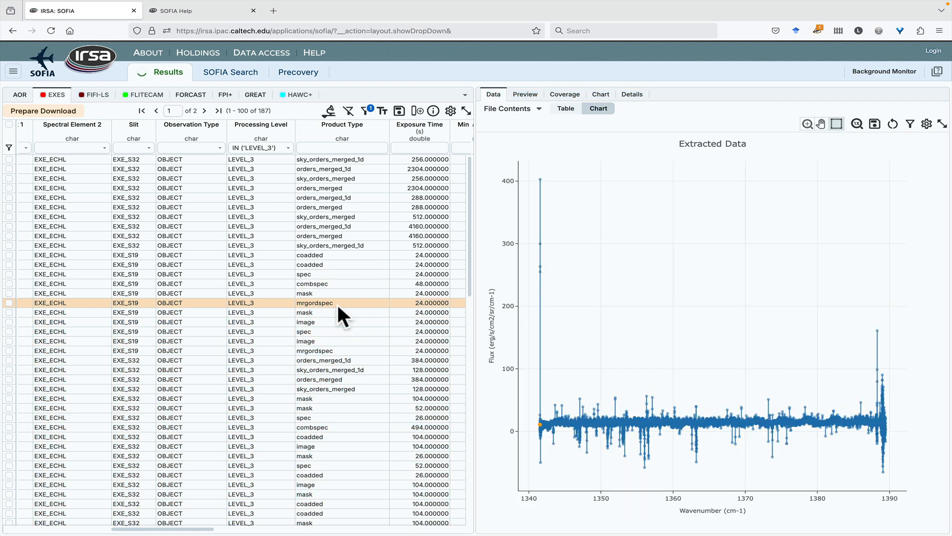
{"action": "left_click", "coordinate": [524, 112]}
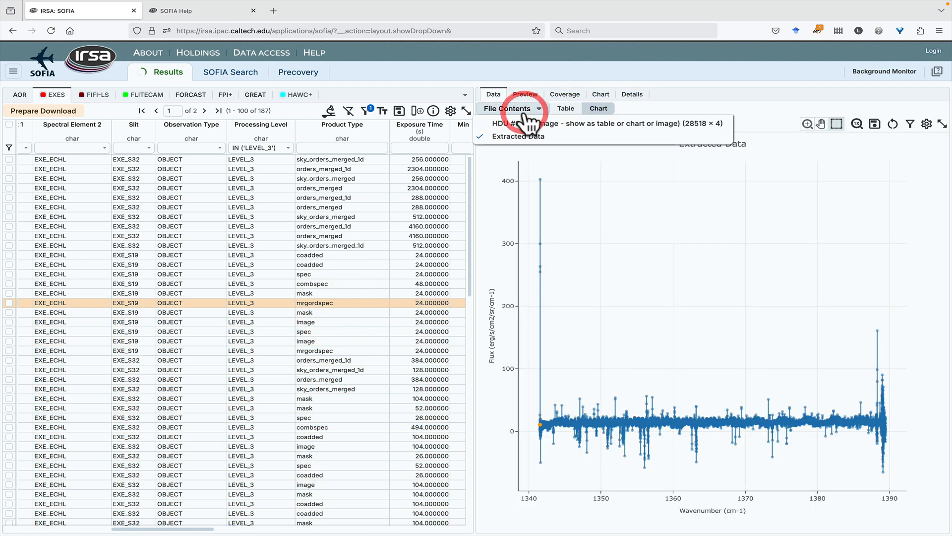
{"action": "left_click", "coordinate": [508, 124]}
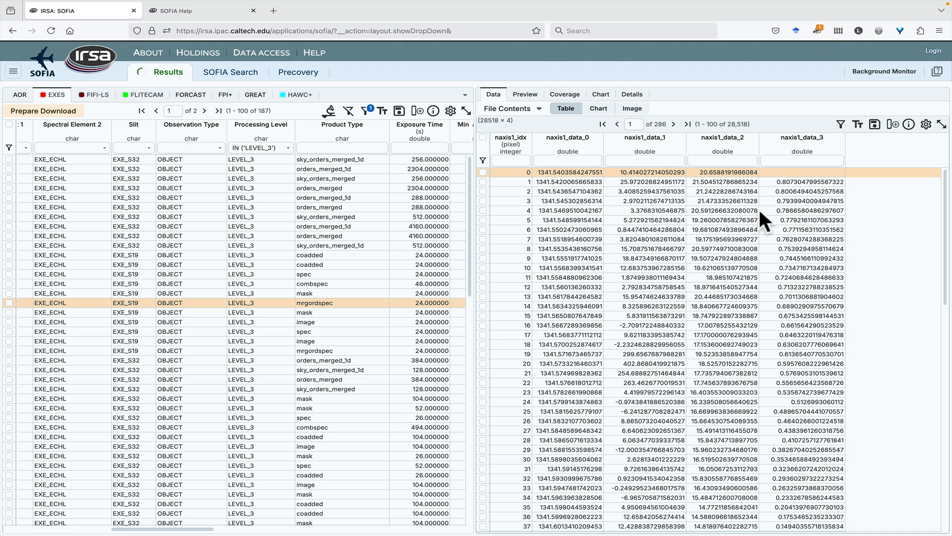
{"action": "left_click", "coordinate": [533, 110]}
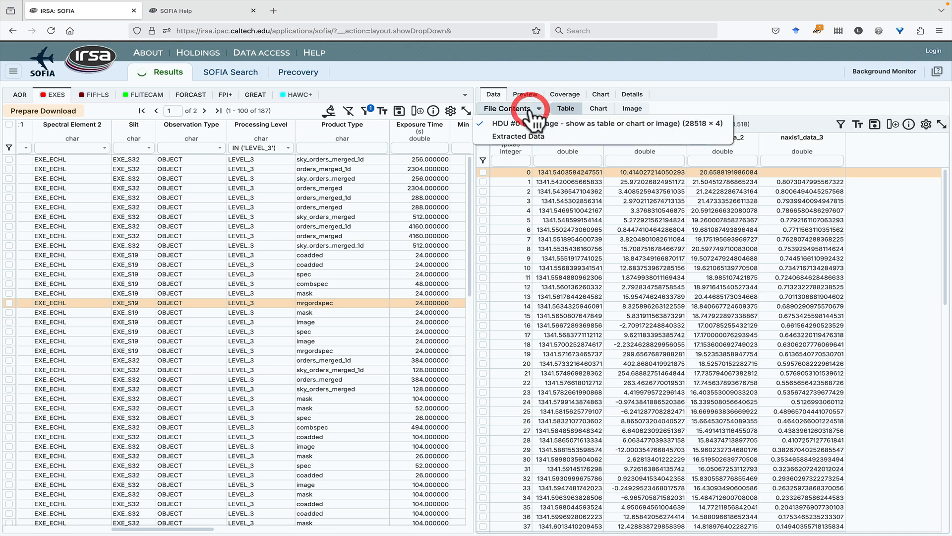
{"action": "left_click", "coordinate": [525, 135]}
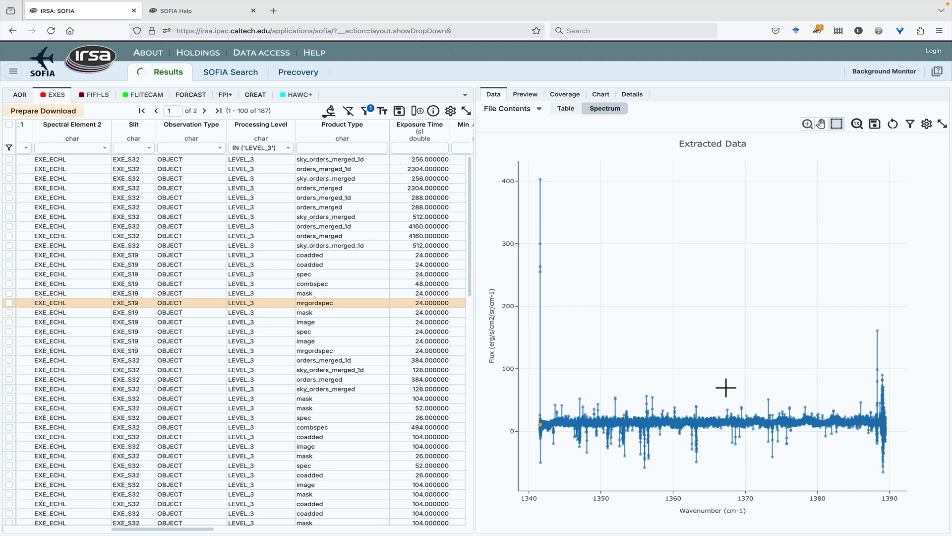
Step: Compare the EXES combspec and spec data displays with the mrgordspec spectrum, ending on mrgordspec
{"action": "left_click", "coordinate": [337, 285]}
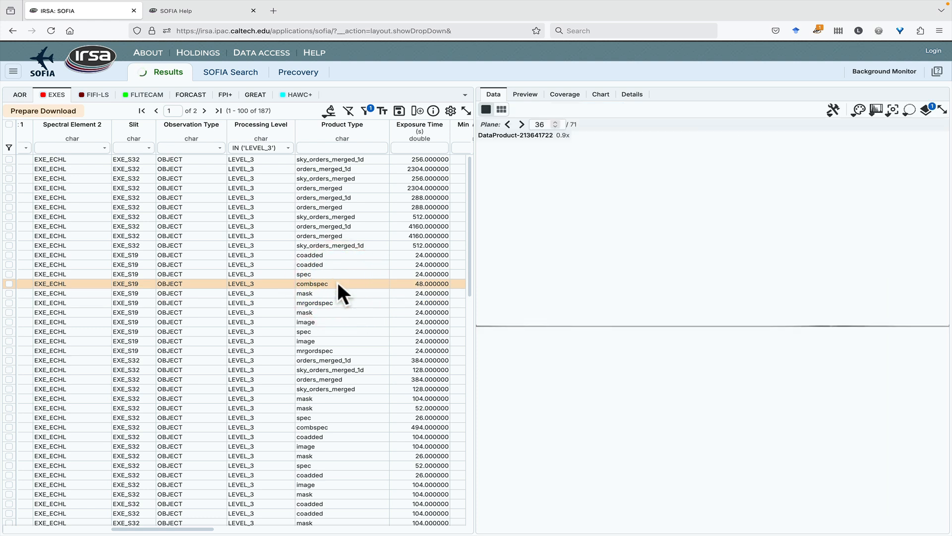
{"action": "left_click", "coordinate": [324, 302]}
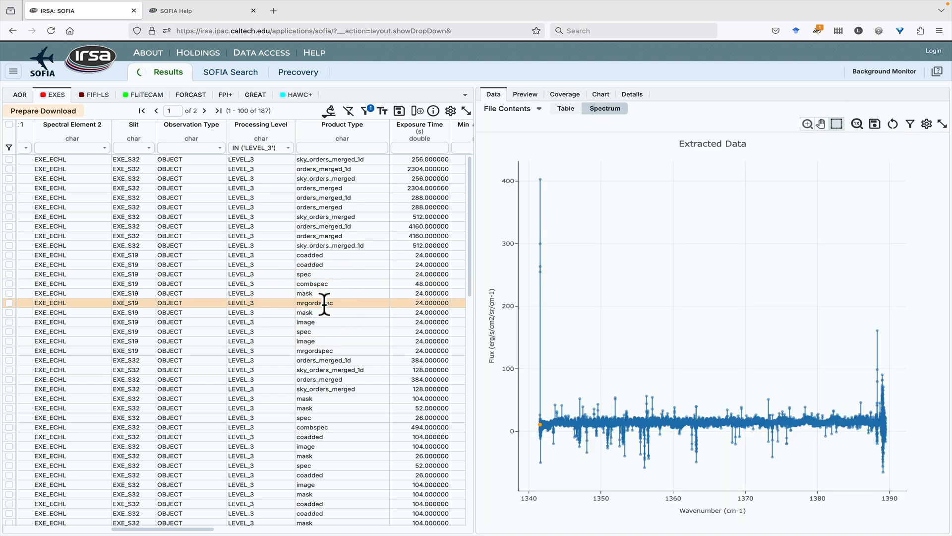
{"action": "left_click", "coordinate": [324, 284]}
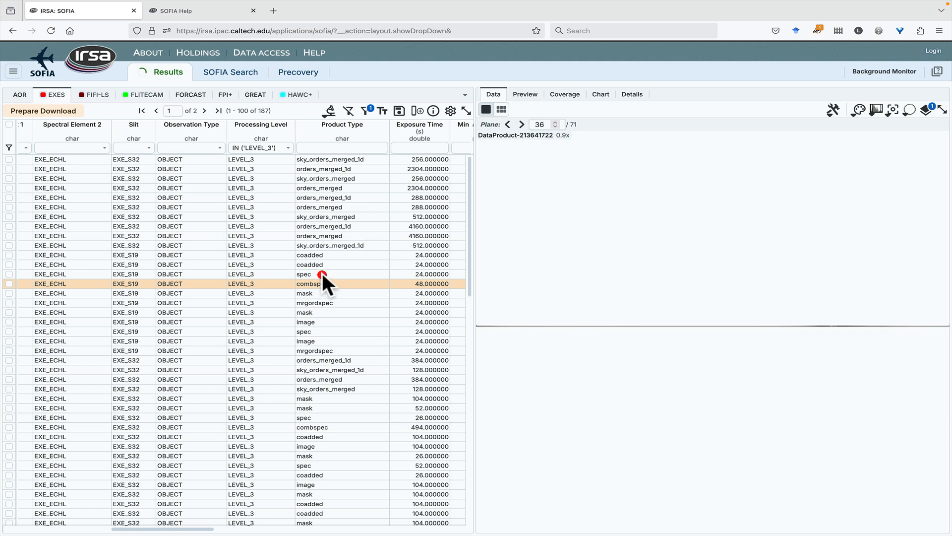
{"action": "left_click", "coordinate": [322, 273]}
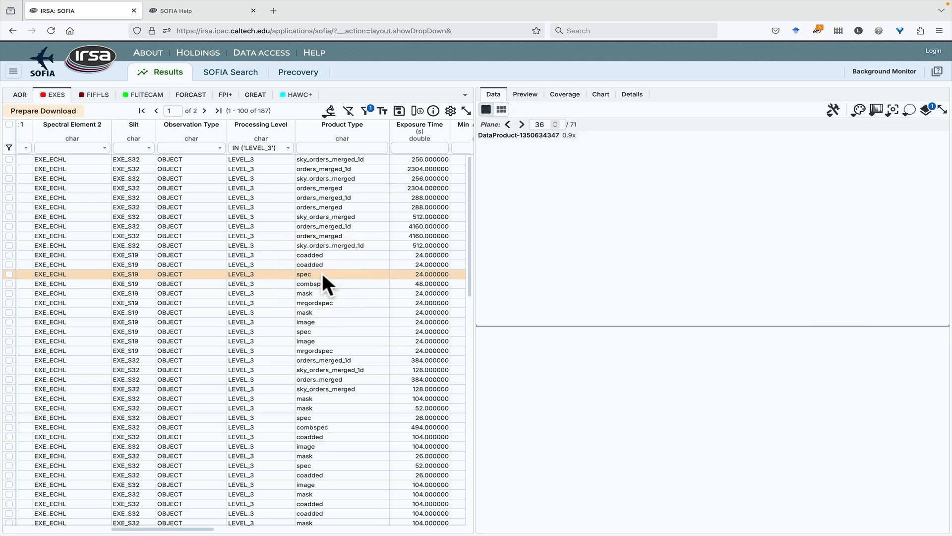
{"action": "left_click", "coordinate": [326, 303]}
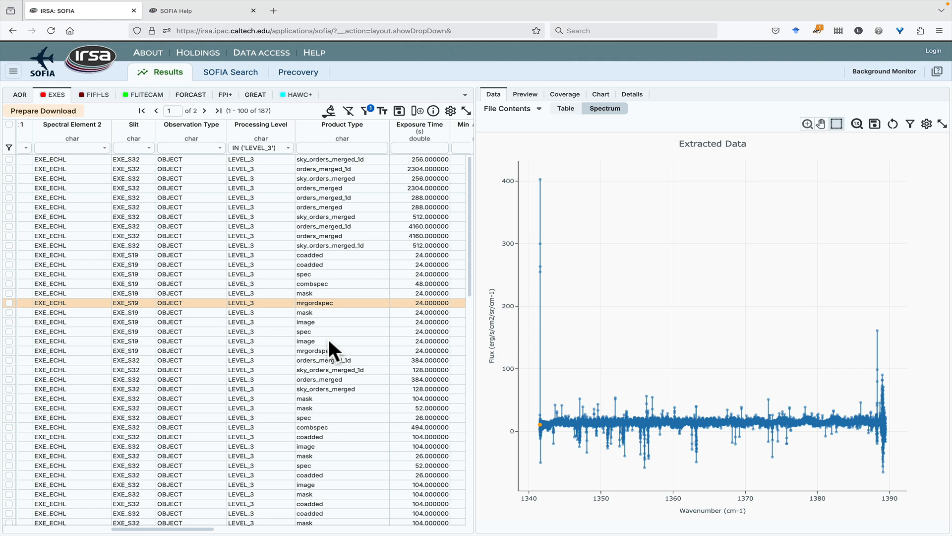
Step: Switch to the FIFI-LS results and filter them to show only LEVEL_1 products
{"action": "left_click", "coordinate": [94, 95]}
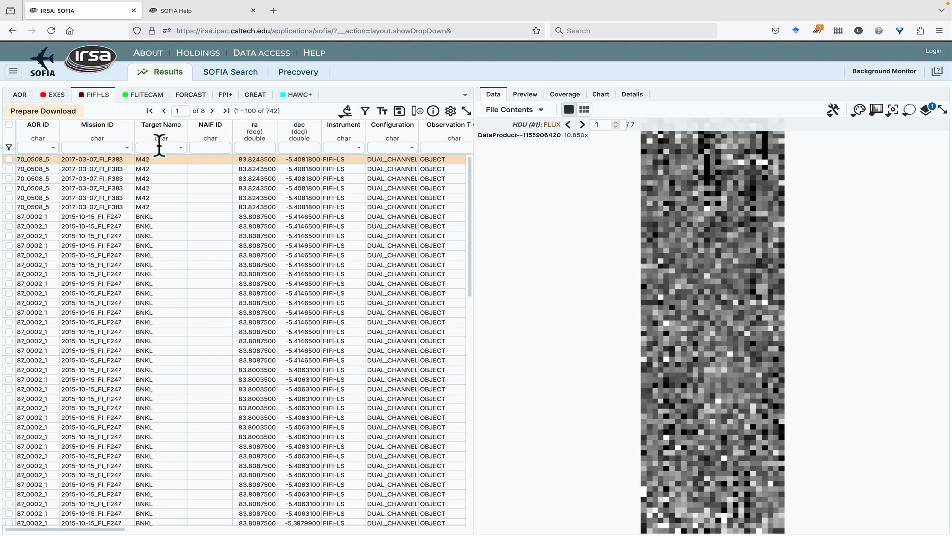
{"action": "scroll", "coordinate": [287, 222], "scroll_direction": "right", "scroll_amount": 5}
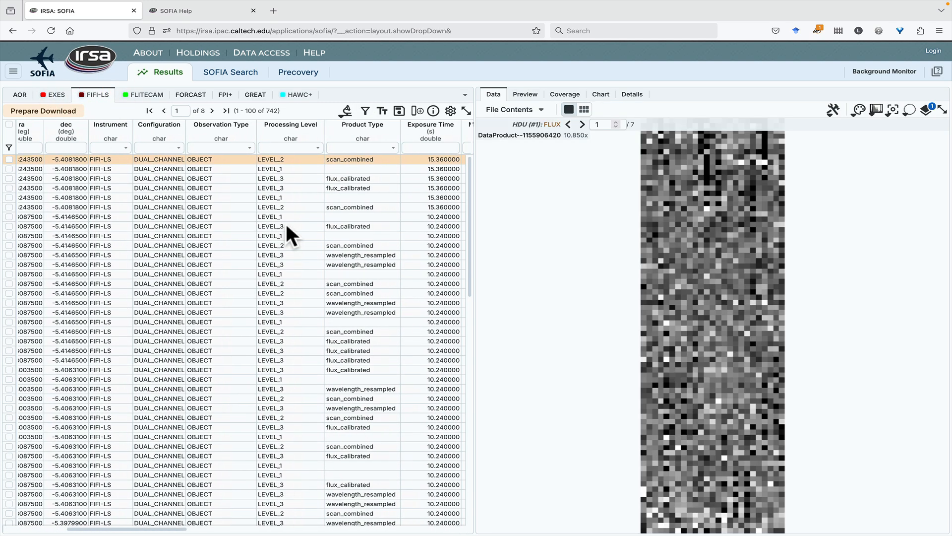
{"action": "left_click", "coordinate": [318, 149]}
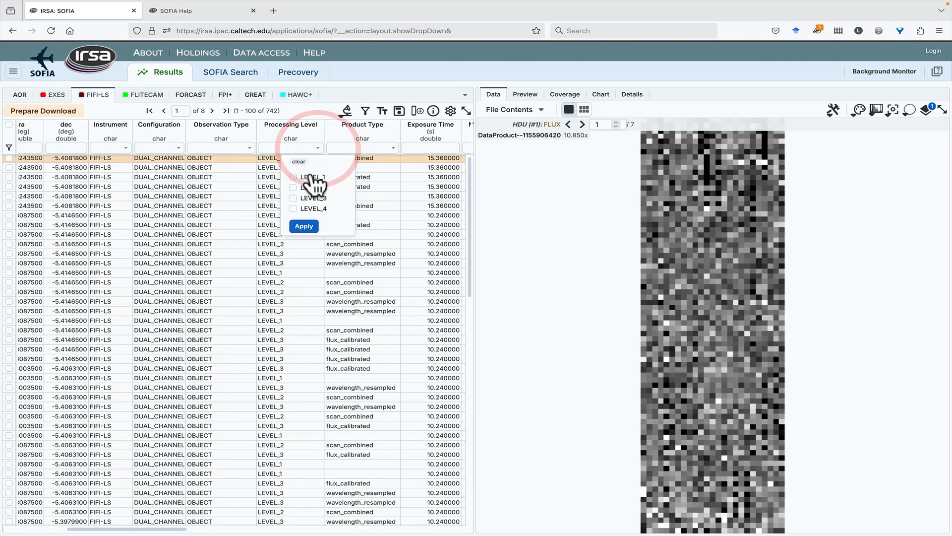
{"action": "left_click", "coordinate": [309, 177]}
{"action": "left_click", "coordinate": [305, 226]}
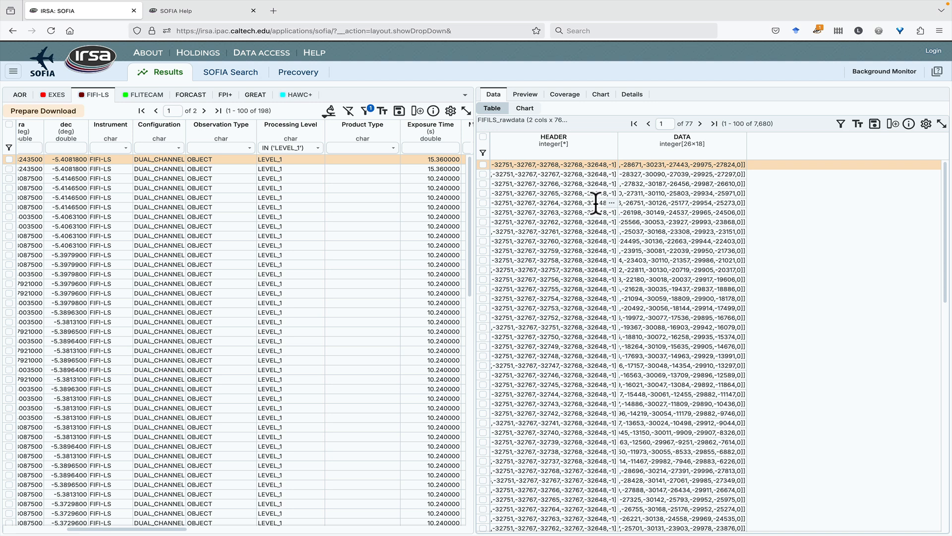
Step: Filter the FIFI-LS results to LEVEL_2 only and review the list of extensions in the first scan_combined product
{"action": "scroll", "coordinate": [385, 201], "scroll_direction": "right", "scroll_amount": 1}
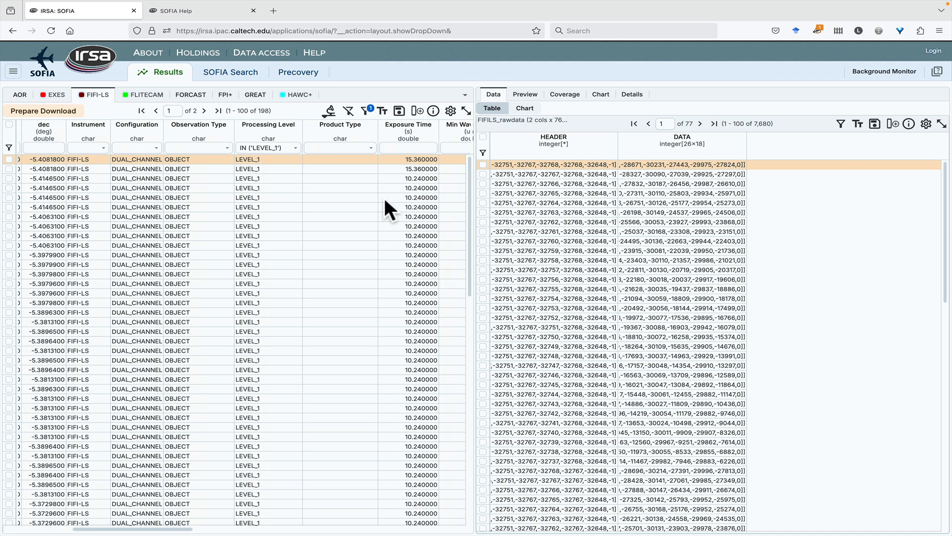
{"action": "scroll", "coordinate": [386, 201], "scroll_direction": "right", "scroll_amount": 5}
{"action": "scroll", "coordinate": [370, 195], "scroll_direction": "left", "scroll_amount": 5}
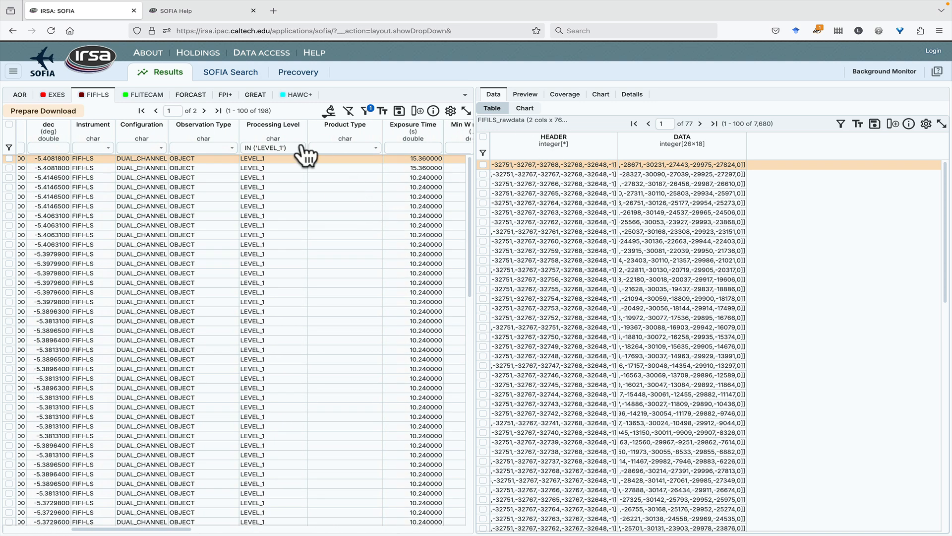
{"action": "left_click", "coordinate": [300, 148]}
{"action": "left_click", "coordinate": [275, 187]}
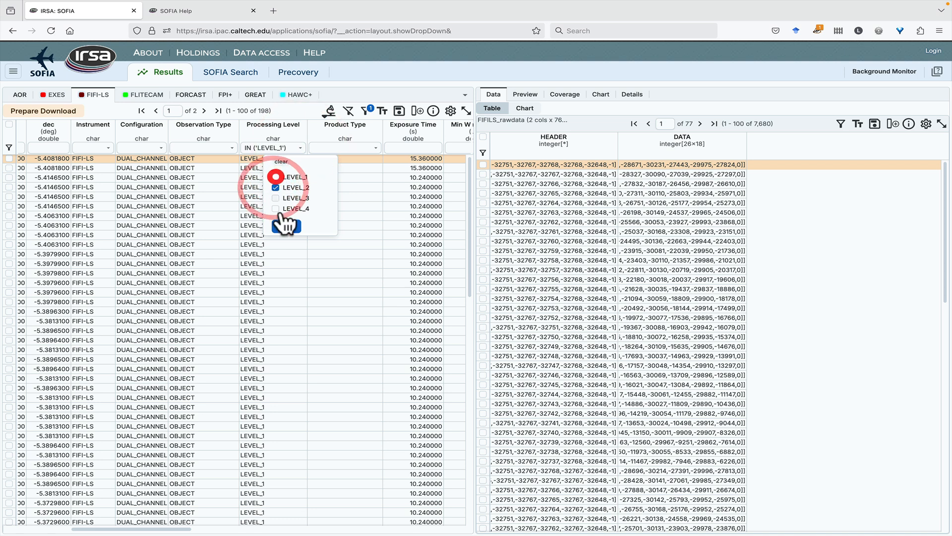
{"action": "left_click", "coordinate": [286, 226]}
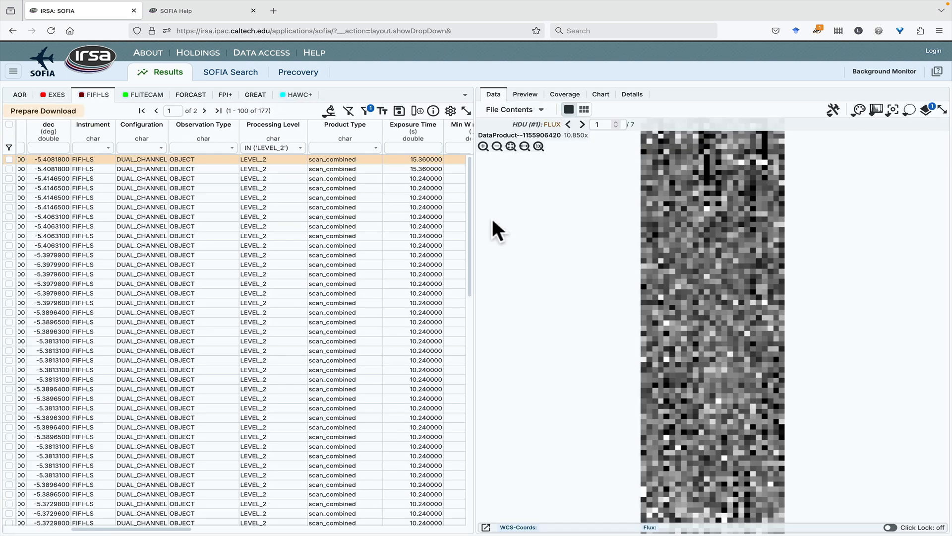
{"action": "left_click", "coordinate": [518, 109]}
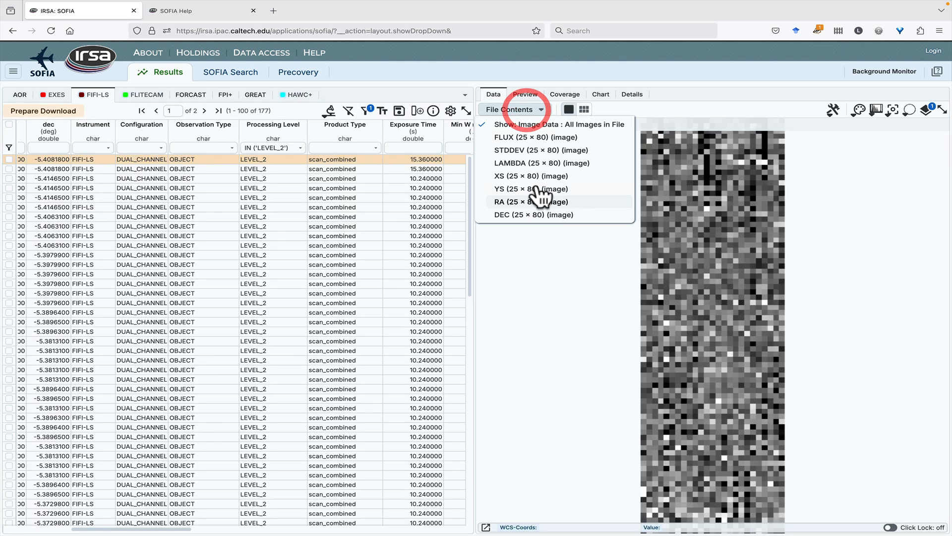
{"action": "left_click", "coordinate": [519, 111]}
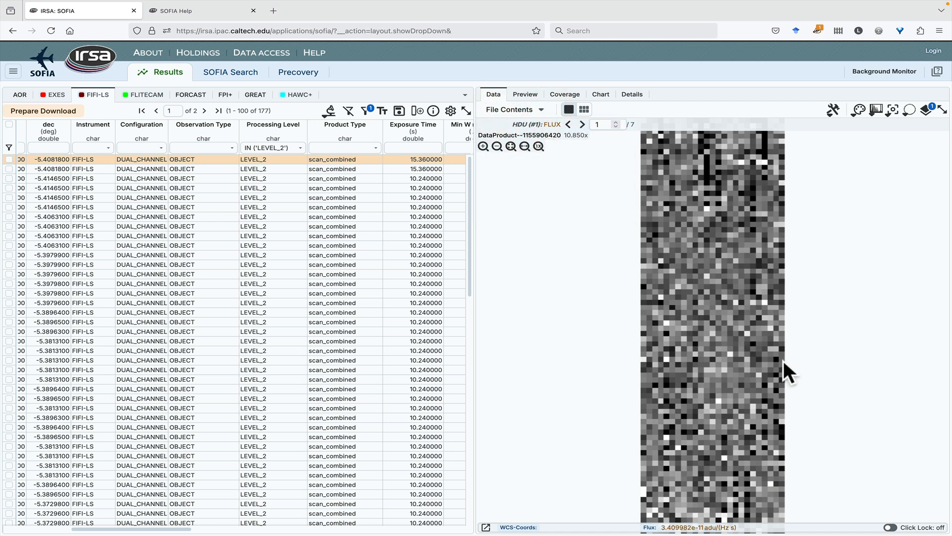
Step: Filter the FIFI-LS results to LEVEL_3 only and list the file contents of the first wavelength_resampled product
{"action": "left_click", "coordinate": [300, 147]}
{"action": "left_click", "coordinate": [276, 197]}
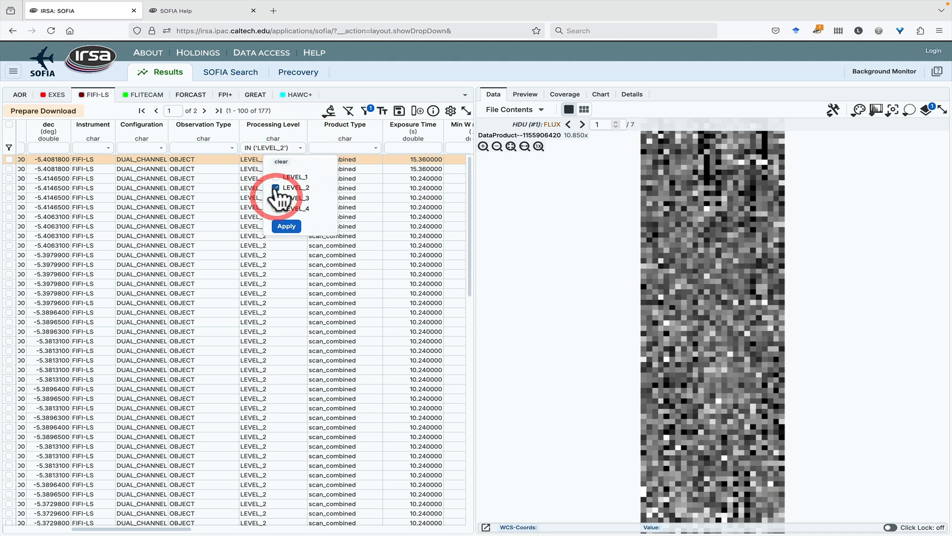
{"action": "left_click", "coordinate": [286, 226]}
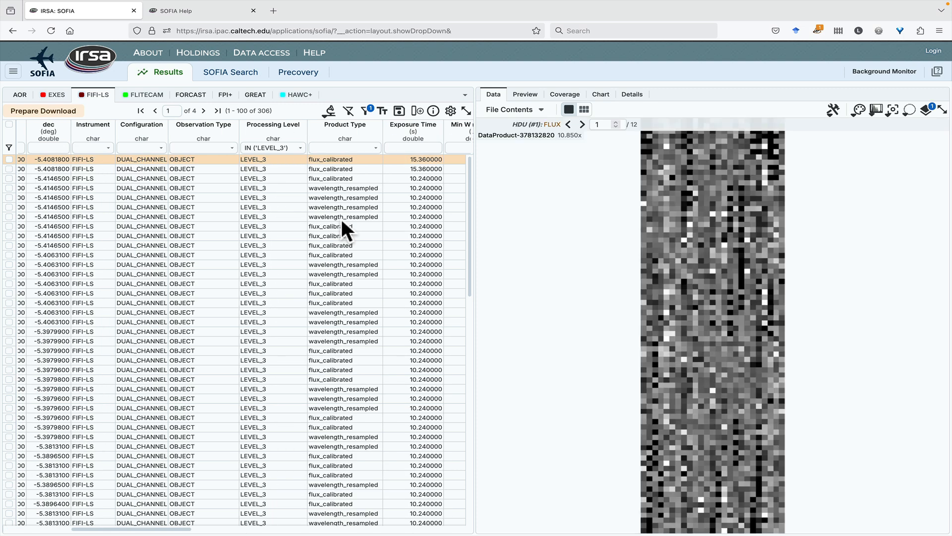
{"action": "left_click", "coordinate": [333, 189]}
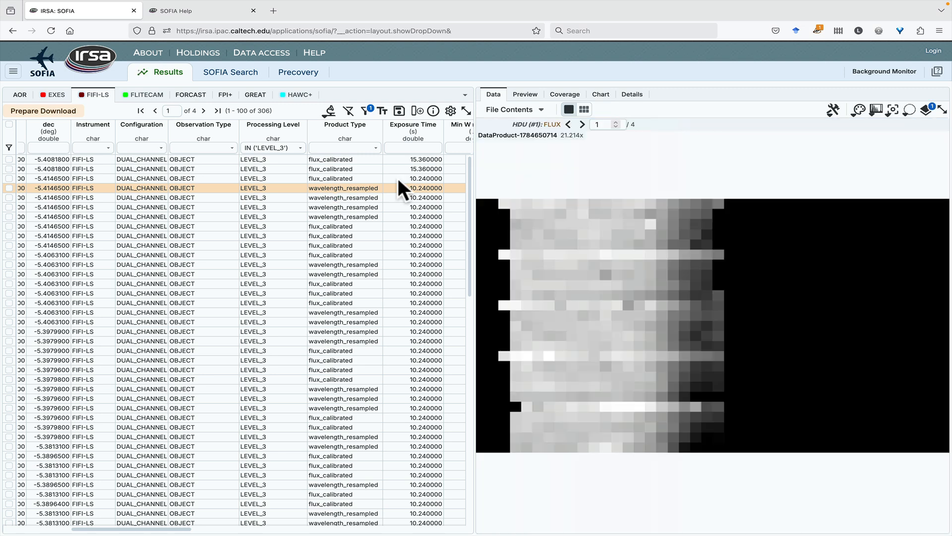
{"action": "left_click", "coordinate": [528, 108]}
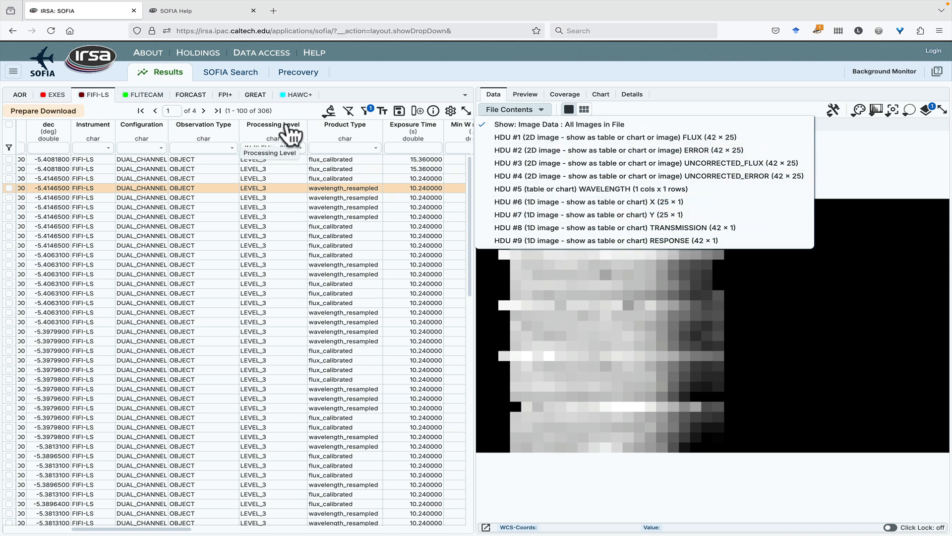
Step: Filter the FIFI-LS results to LEVEL_4 only and show the first resampled product's image
{"action": "left_click", "coordinate": [299, 148]}
{"action": "left_click", "coordinate": [292, 210]}
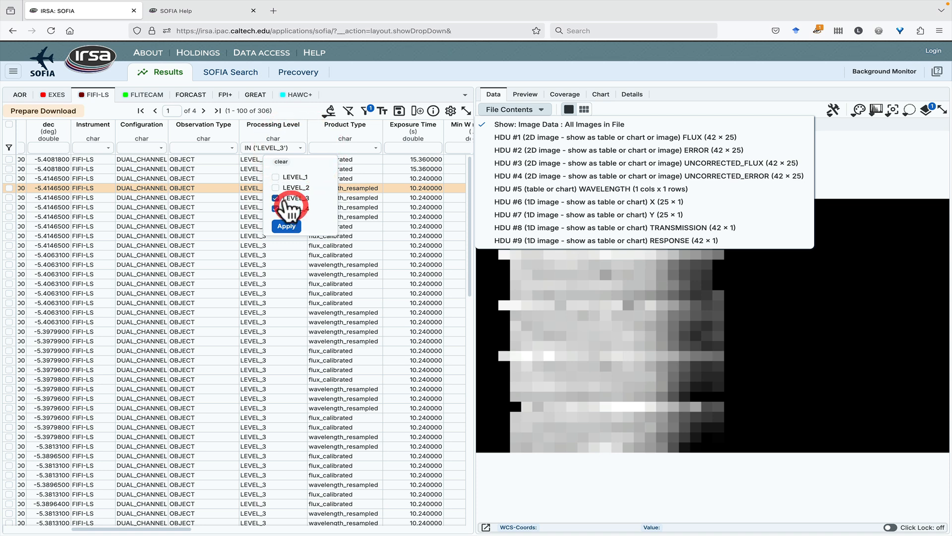
{"action": "left_click", "coordinate": [290, 224]}
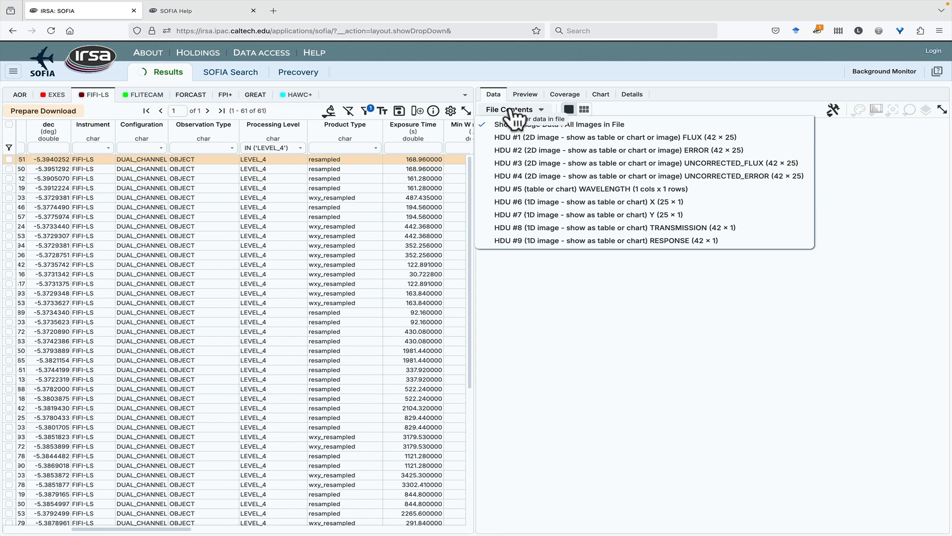
{"action": "left_click", "coordinate": [511, 109]}
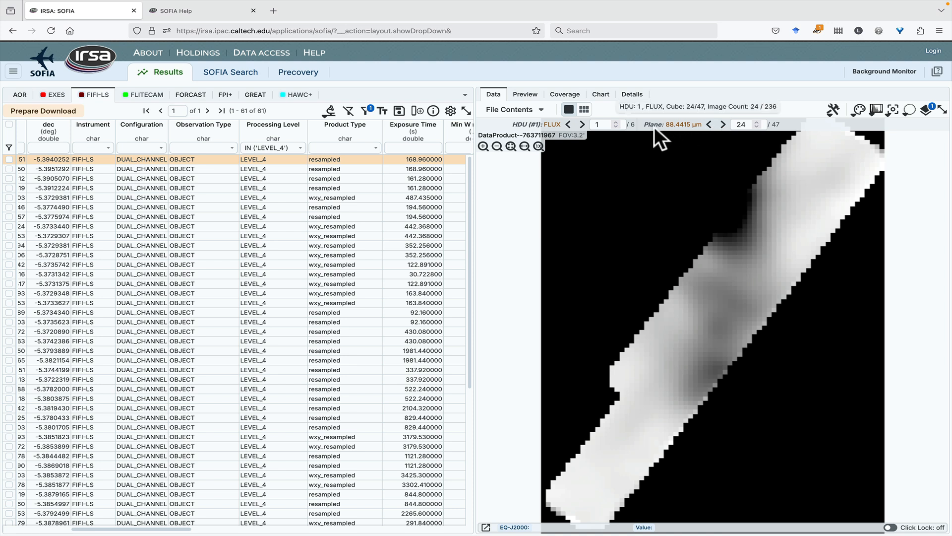
Step: Extract the first wxy_resampled cube's Z-axis data at point (33,83) in the dark core with a 1×1 aperture, and pin the table
{"action": "left_click", "coordinate": [332, 198]}
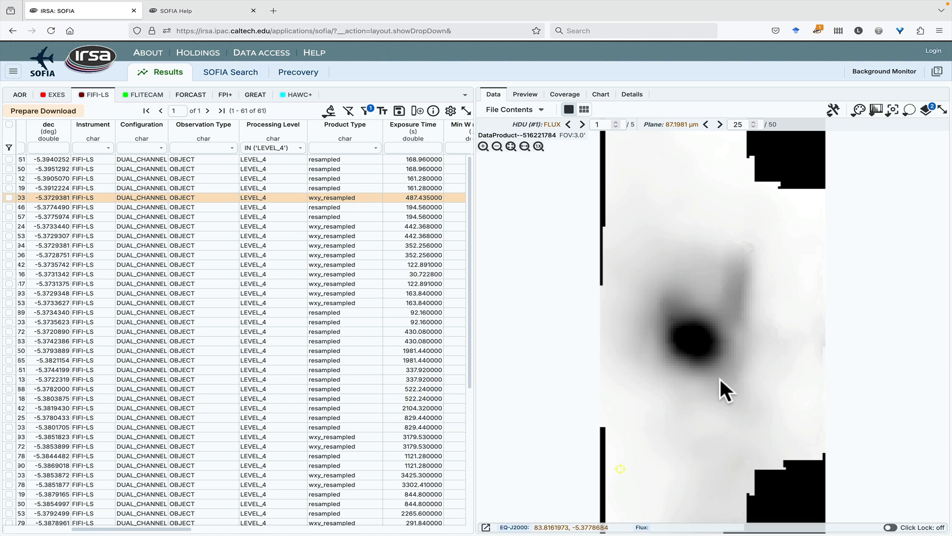
{"action": "left_click", "coordinate": [833, 110]}
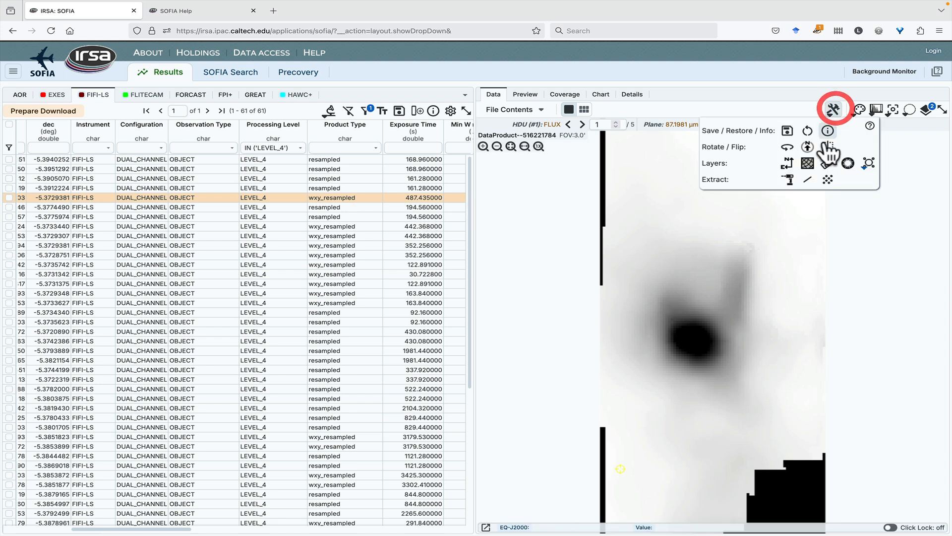
{"action": "left_click", "coordinate": [790, 183]}
{"action": "left_click", "coordinate": [688, 334]}
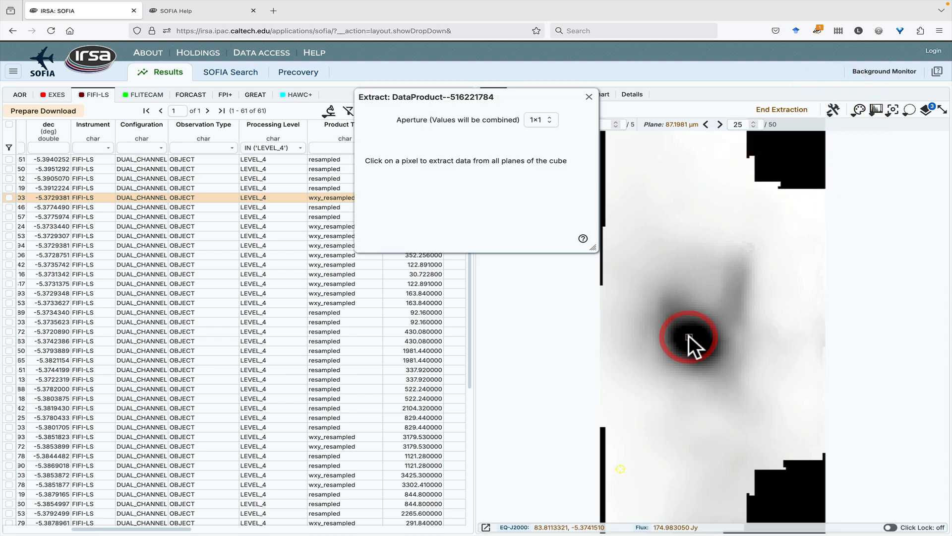
{"action": "left_click", "coordinate": [412, 244]}
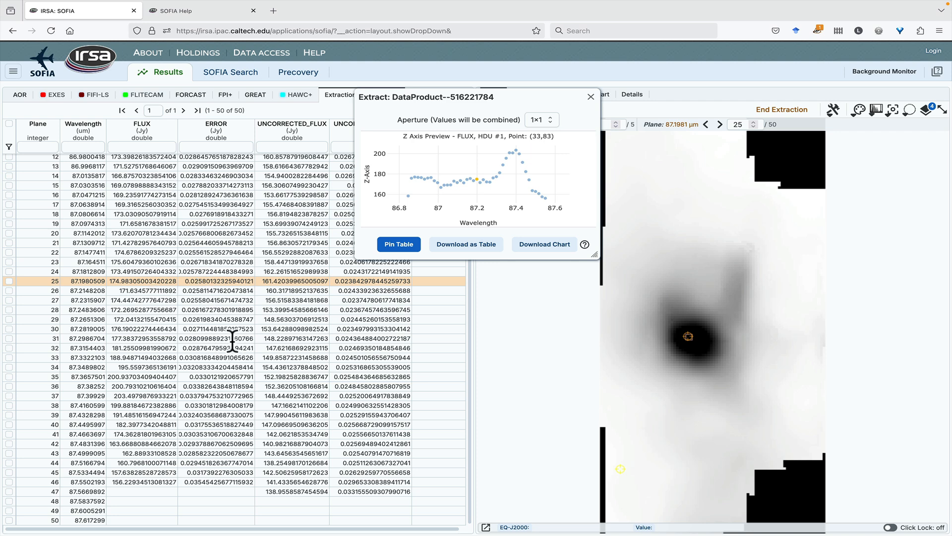
{"action": "left_click", "coordinate": [591, 97]}
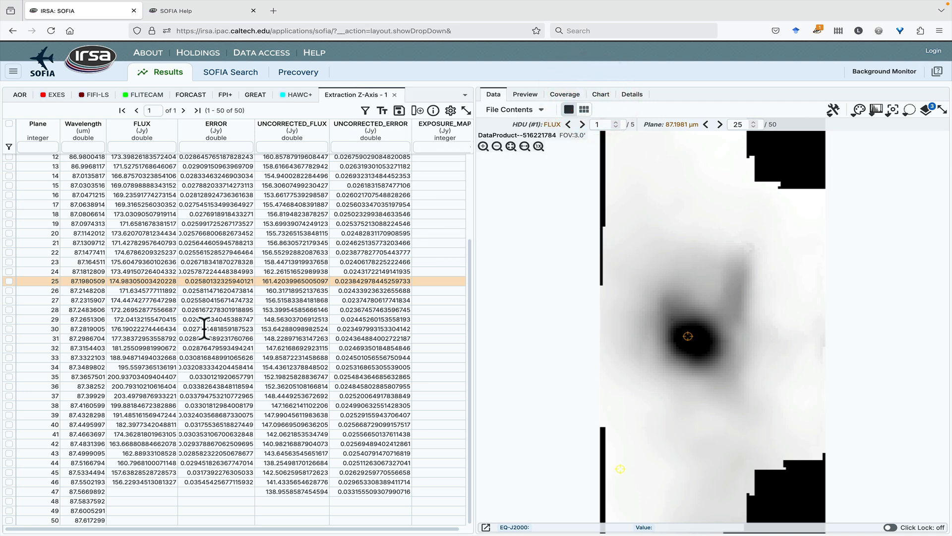
Step: View the chart of the extracted Z-axis spectrum and return to the FIFI-LS wxy_resampled product's data image
{"action": "left_click", "coordinate": [601, 94]}
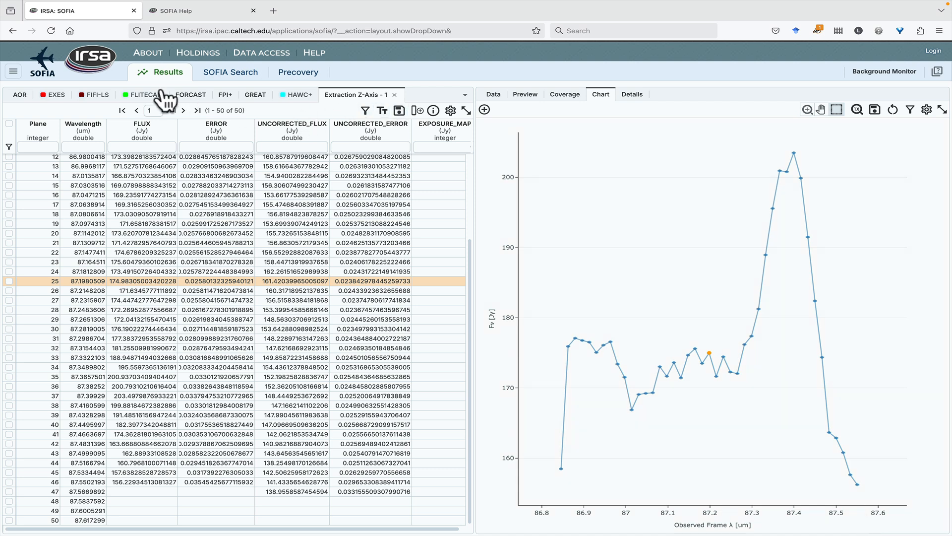
{"action": "left_click", "coordinate": [96, 95]}
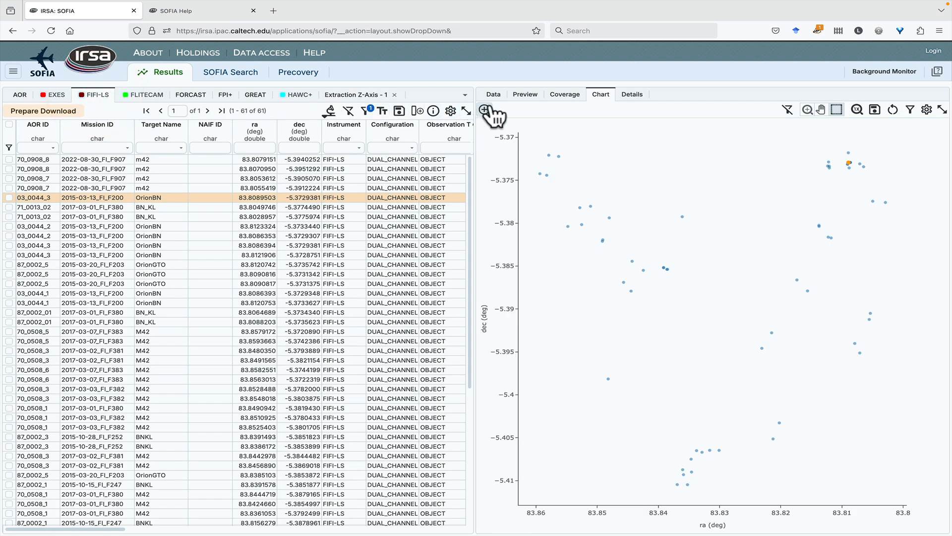
{"action": "left_click", "coordinate": [493, 95]}
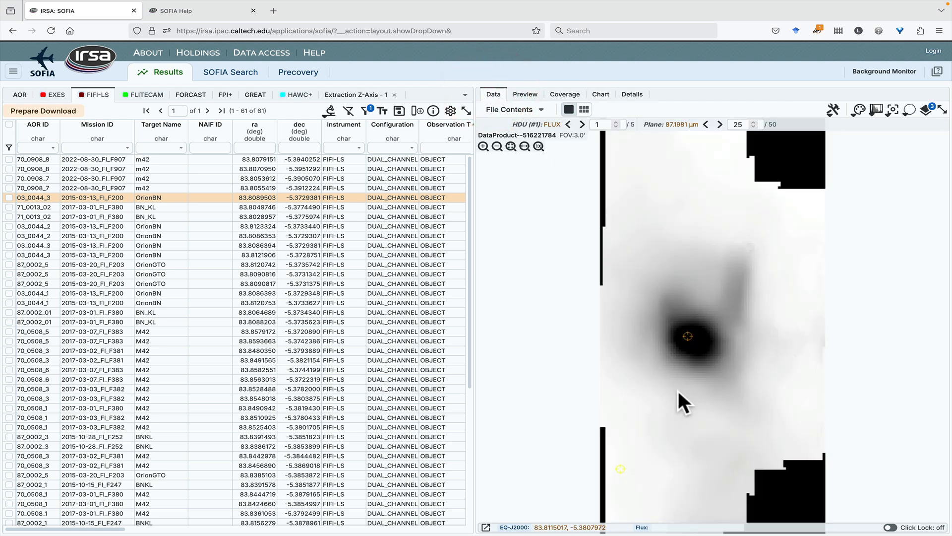
Step: Show the FLITECAM results and sort them by processing level in ascending order
{"action": "scroll", "coordinate": [322, 228], "scroll_direction": "right", "scroll_amount": 5}
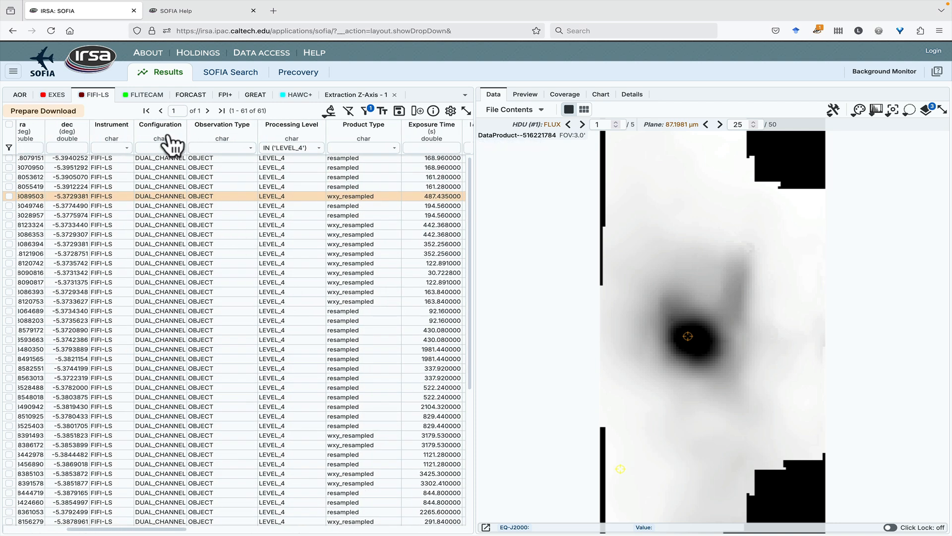
{"action": "left_click", "coordinate": [146, 95]}
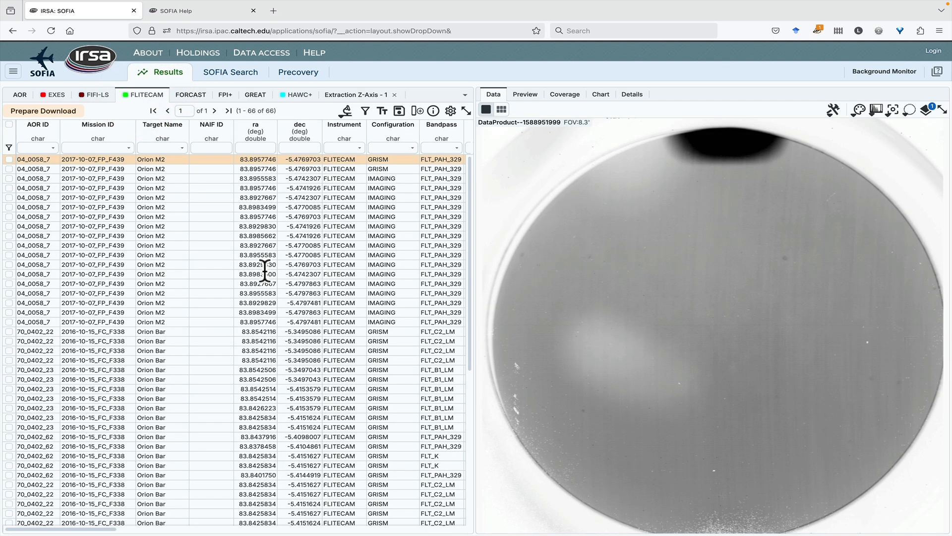
{"action": "scroll", "coordinate": [263, 270], "scroll_direction": "right", "scroll_amount": 3}
{"action": "scroll", "coordinate": [263, 270], "scroll_direction": "right", "scroll_amount": 4}
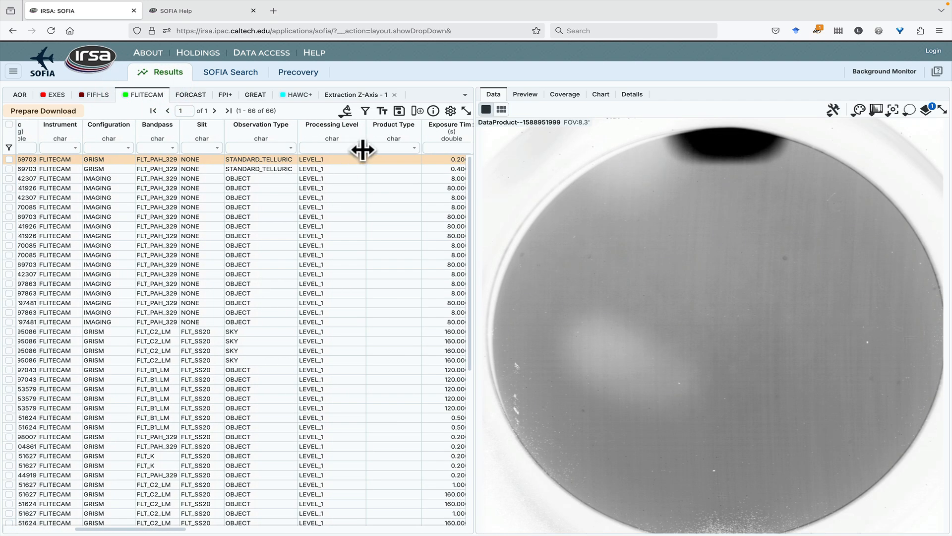
{"action": "left_click", "coordinate": [359, 148]}
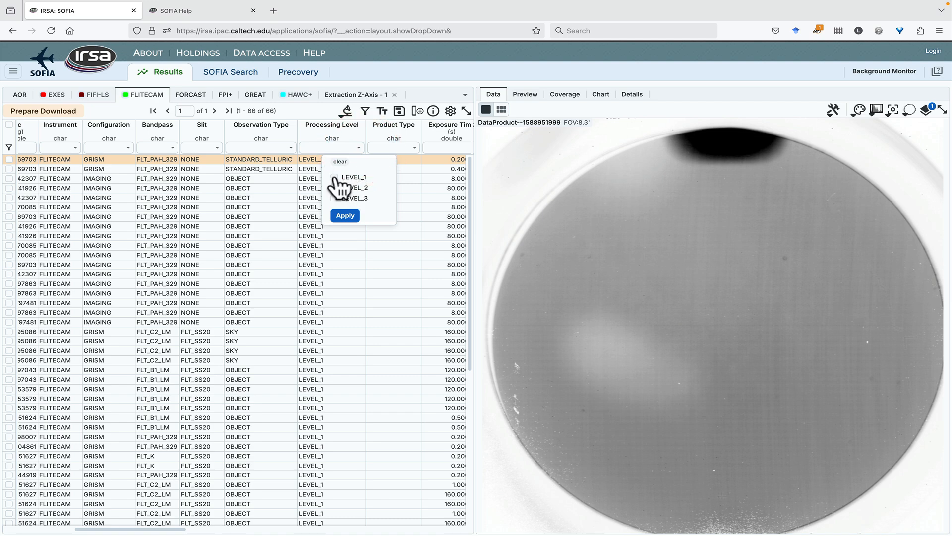
{"action": "left_click", "coordinate": [356, 133]}
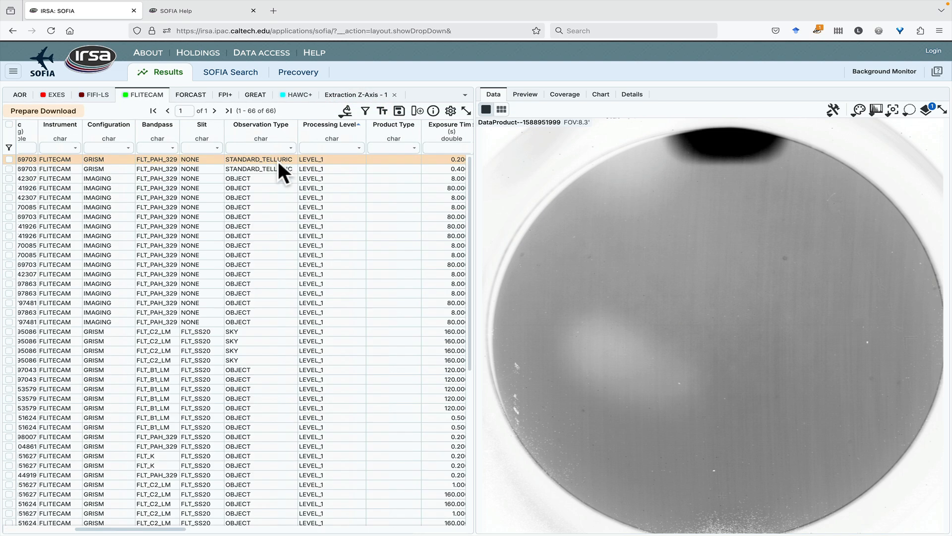
Step: View the LEVEL_1 FLITECAM images for the first imaging OBJECT row, the first grism SKY row and the first FLT_B1_LM OBJECT row
{"action": "left_click", "coordinate": [252, 179]}
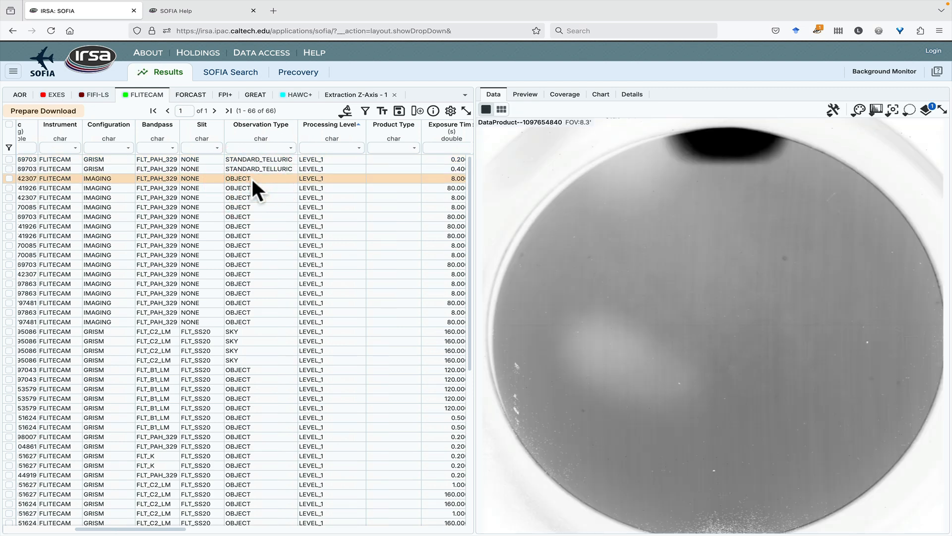
{"action": "left_click", "coordinate": [247, 329]}
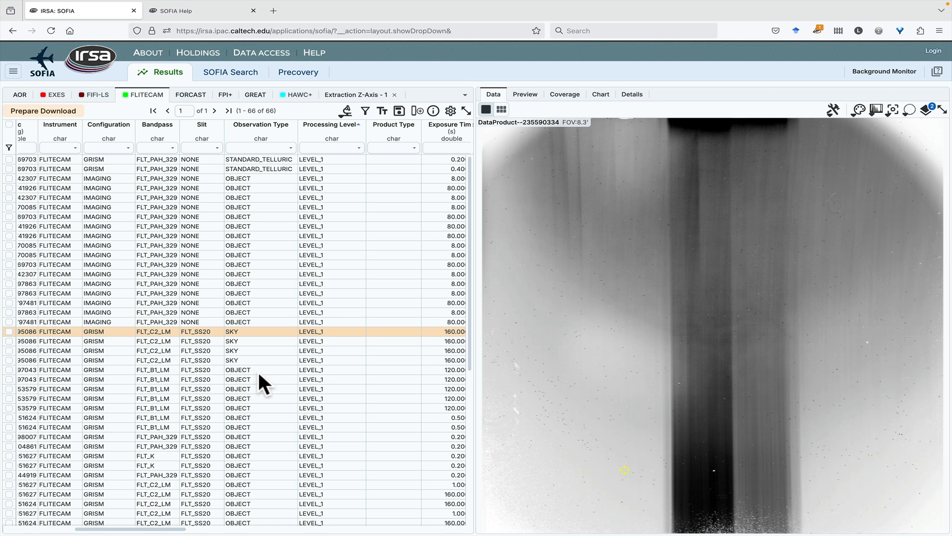
{"action": "left_click", "coordinate": [257, 370]}
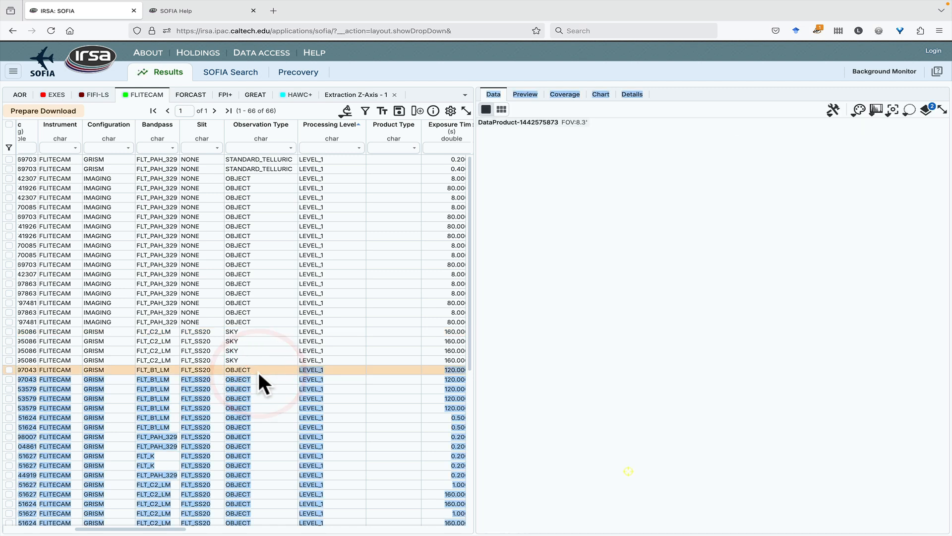
Step: Filter the FLITECAM results to LEVEL_2 only and show the second coadd product's image
{"action": "left_click", "coordinate": [356, 146]}
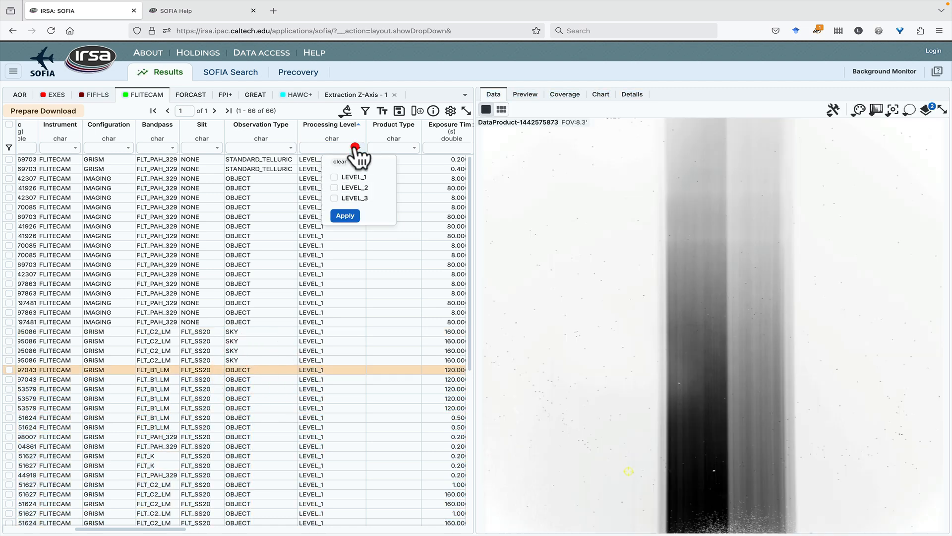
{"action": "left_click", "coordinate": [347, 188]}
{"action": "left_click", "coordinate": [346, 216]}
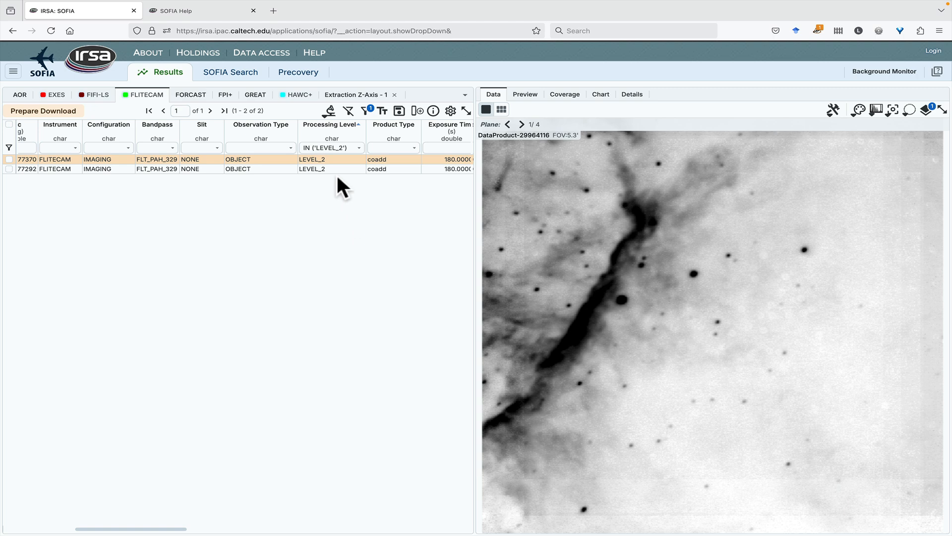
{"action": "left_click", "coordinate": [323, 168]}
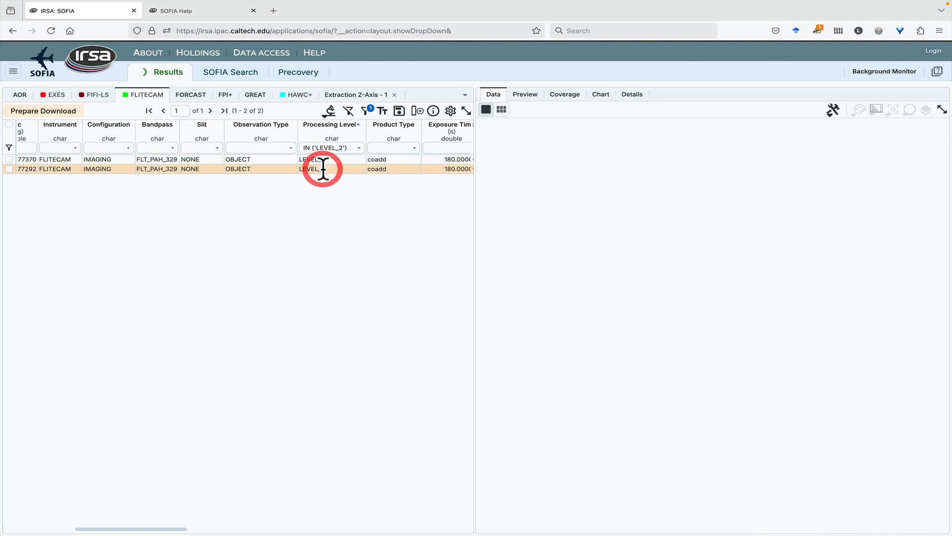
Step: Filter the FLITECAM results to LEVEL_3 only and show the second calibrated product's image
{"action": "left_click", "coordinate": [359, 147]}
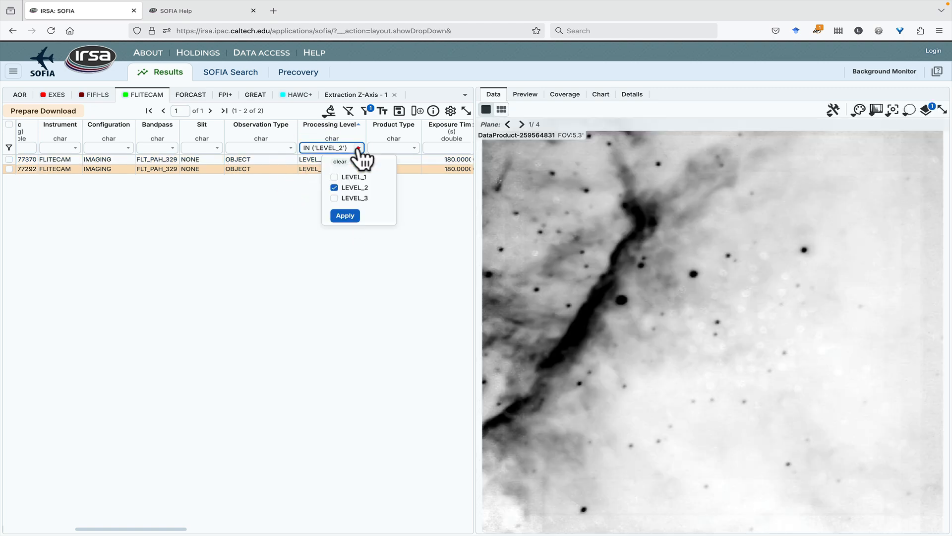
{"action": "left_click", "coordinate": [334, 198]}
{"action": "left_click", "coordinate": [335, 188]}
{"action": "left_click", "coordinate": [342, 216]}
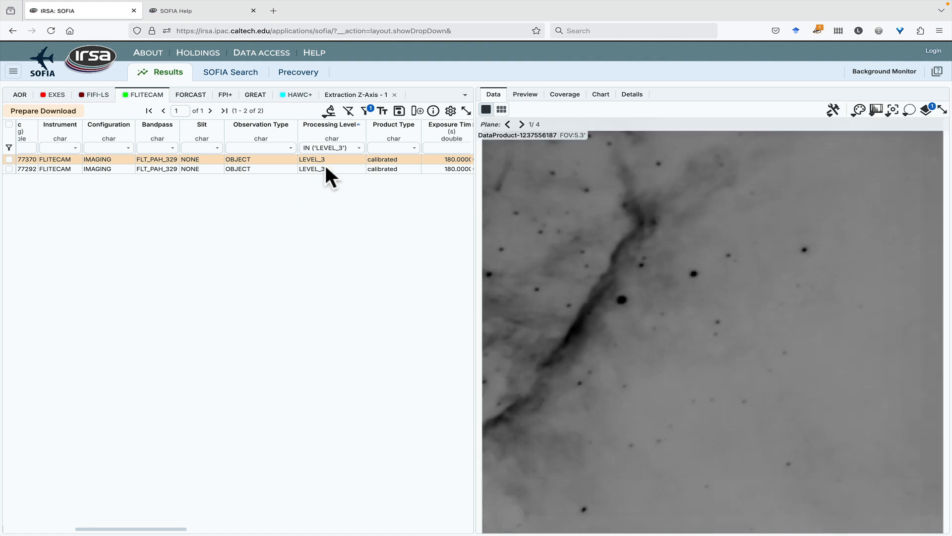
{"action": "left_click", "coordinate": [324, 169]}
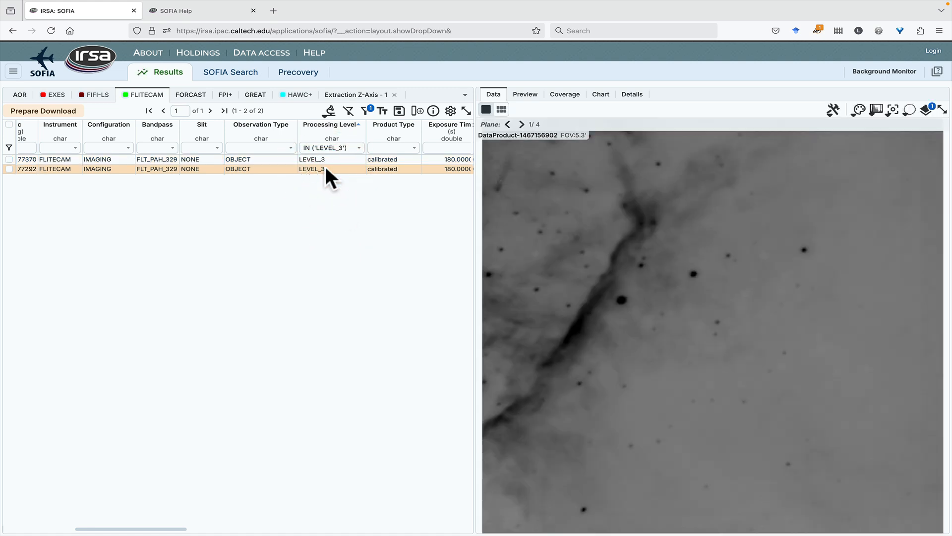
Step: Step through all four planes of the calibrated FLITECAM image and return to plane 1
{"action": "mouse_move", "coordinate": [519, 139]}
{"action": "left_click", "coordinate": [521, 124]}
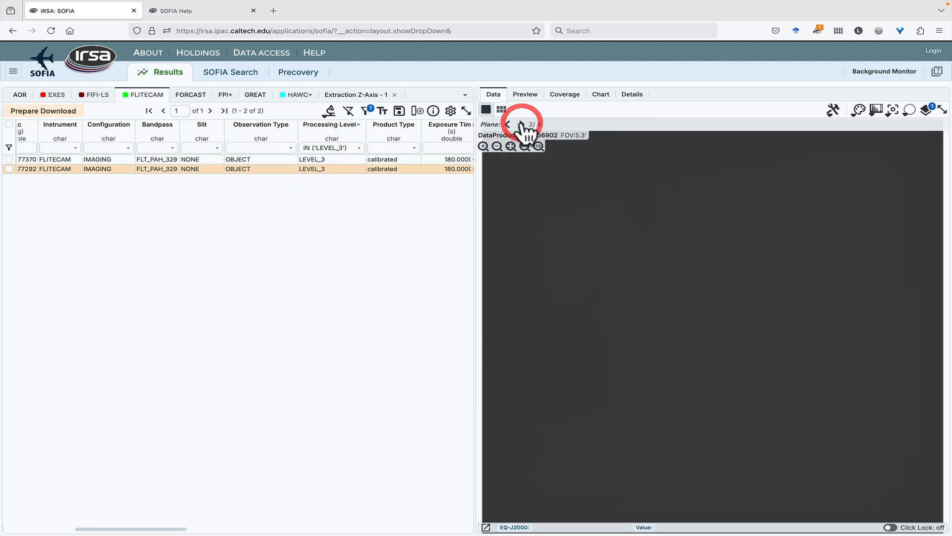
{"action": "left_click", "coordinate": [521, 124]}
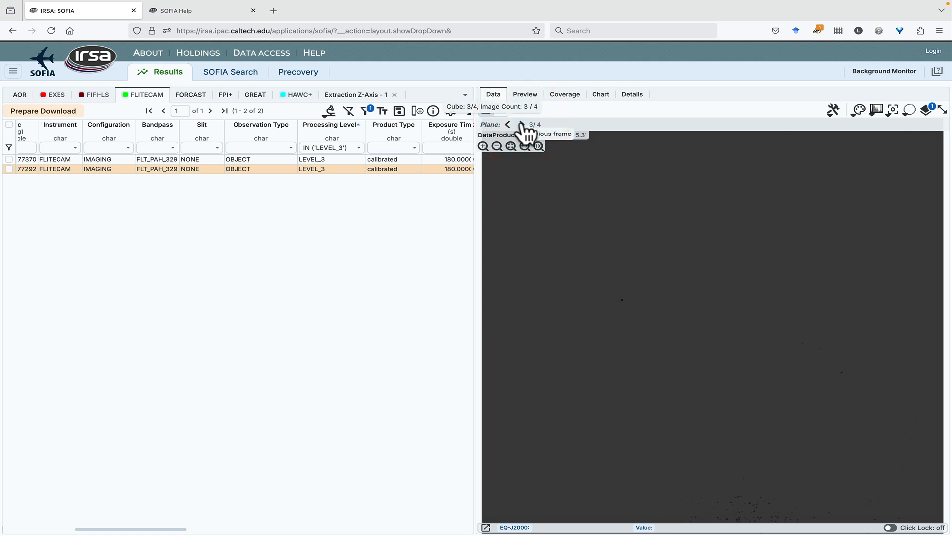
{"action": "left_click", "coordinate": [521, 124]}
{"action": "left_click", "coordinate": [521, 124]}
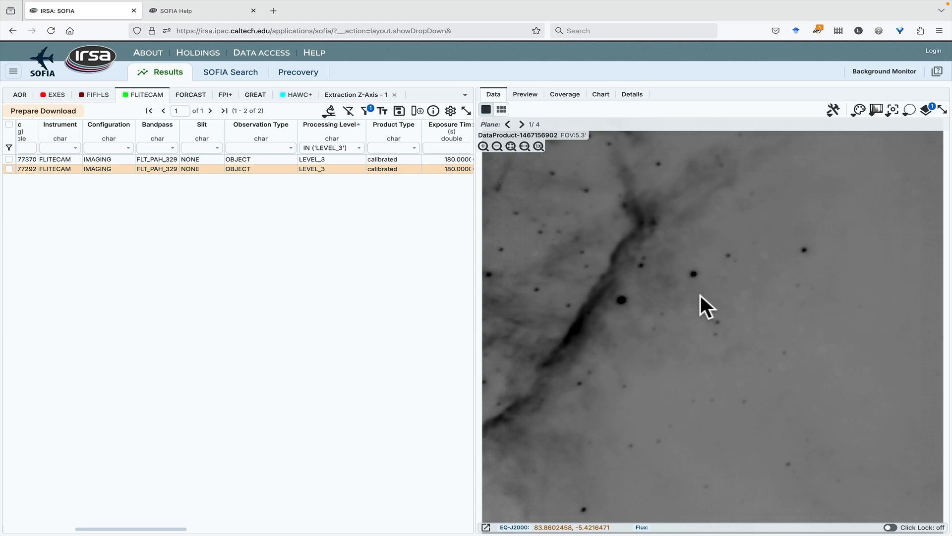
Step: Check the FORCAST, FPI+ and GREAT results one after another
{"action": "left_click", "coordinate": [188, 102]}
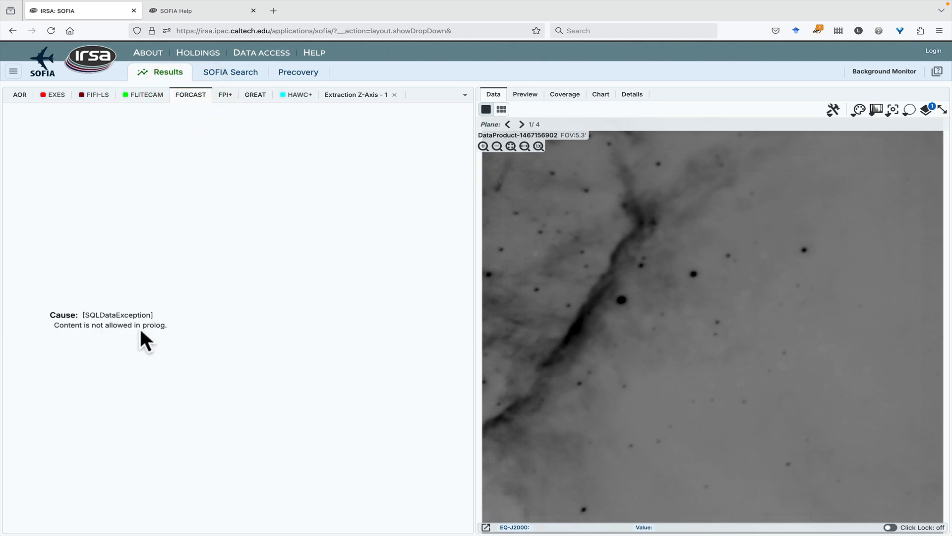
{"action": "left_click", "coordinate": [233, 97]}
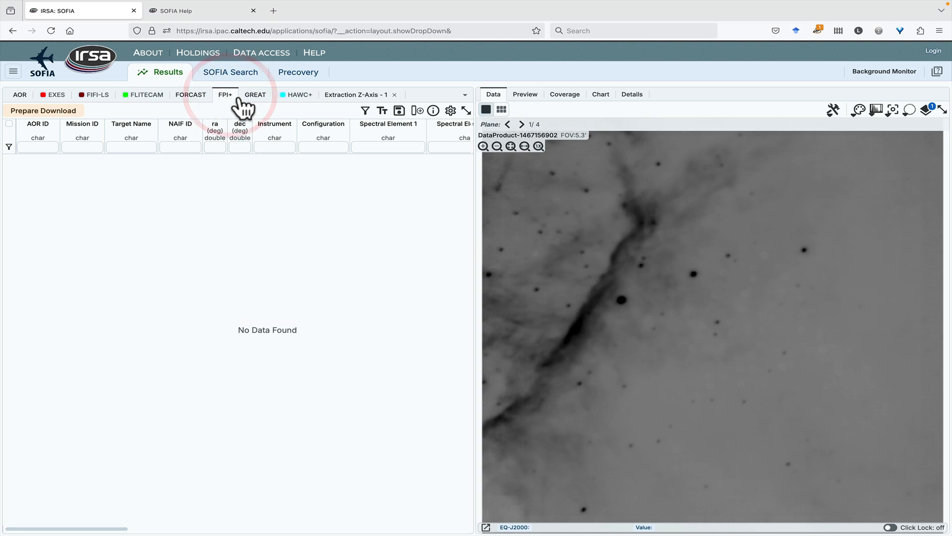
{"action": "left_click", "coordinate": [255, 99]}
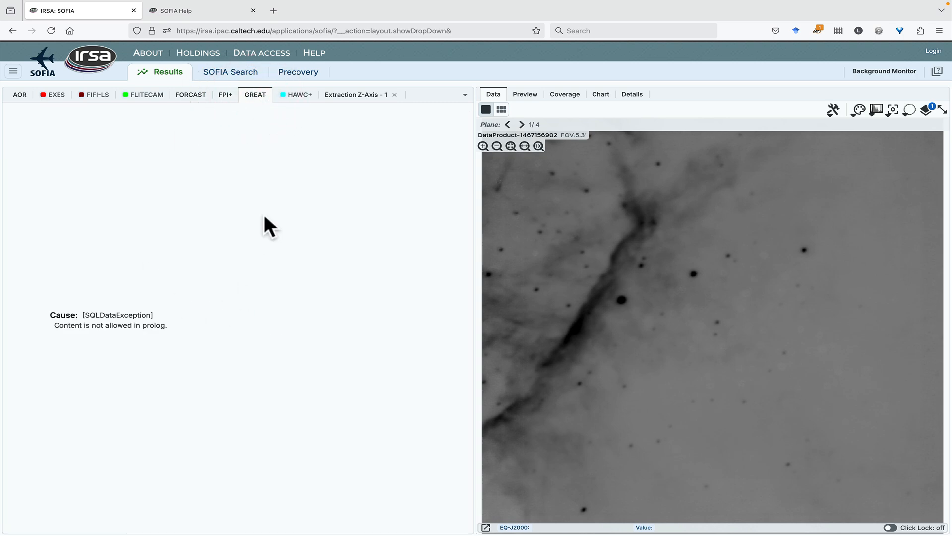
Step: Filter the HAWC+ results to LEVEL_0 only and select the STANDARD_FLUX product with the 86.739 s exposure time
{"action": "left_click", "coordinate": [294, 102]}
{"action": "scroll", "coordinate": [284, 237], "scroll_direction": "right", "scroll_amount": 5}
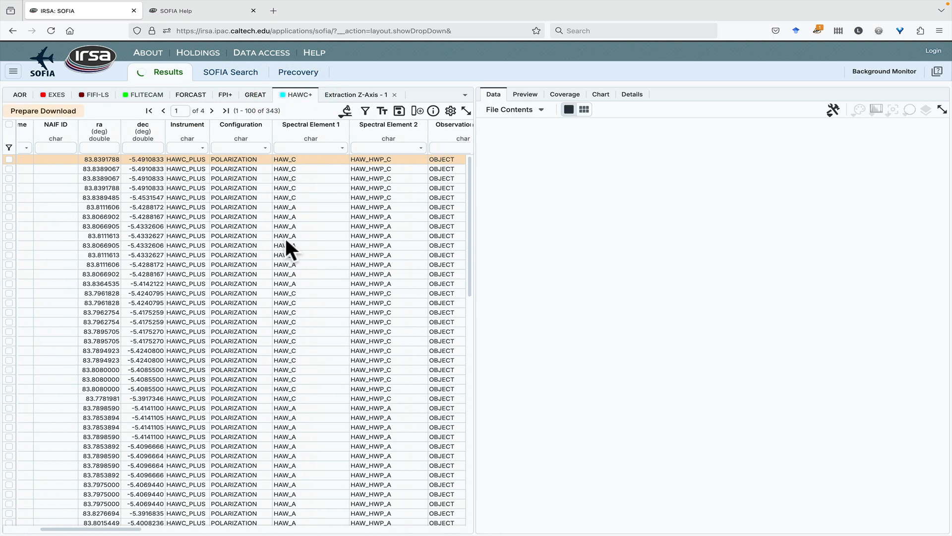
{"action": "scroll", "coordinate": [233, 227], "scroll_direction": "right", "scroll_amount": 1}
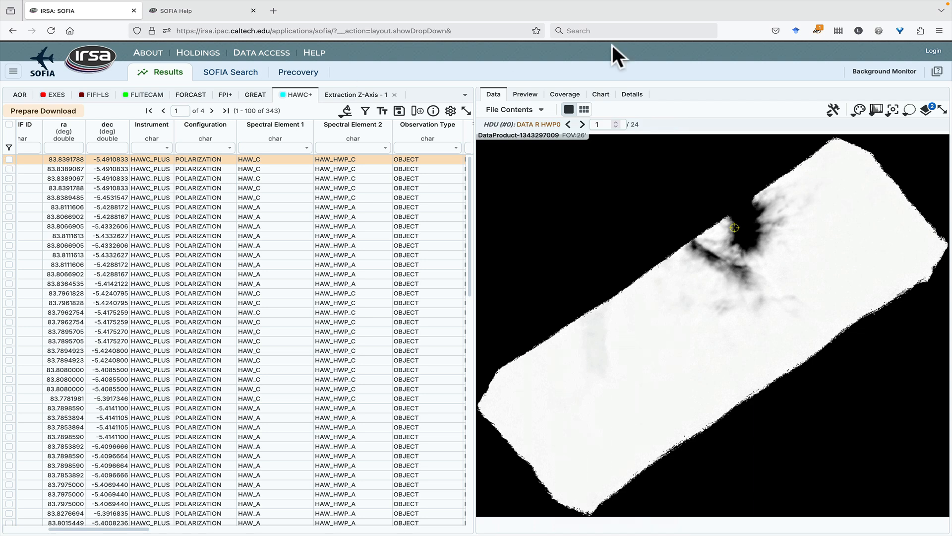
{"action": "scroll", "coordinate": [308, 248], "scroll_direction": "right", "scroll_amount": 10}
{"action": "left_click", "coordinate": [184, 148]}
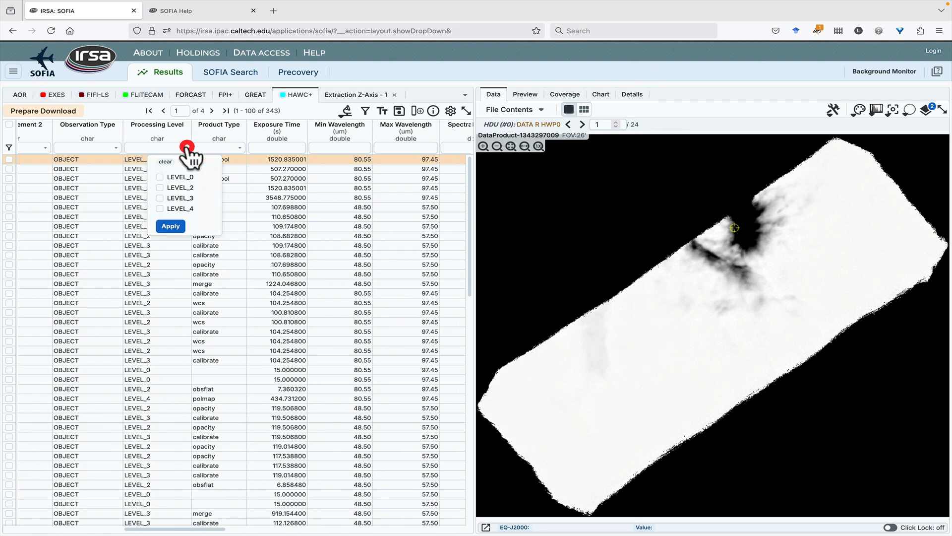
{"action": "left_click", "coordinate": [161, 188]}
{"action": "left_click", "coordinate": [175, 227]}
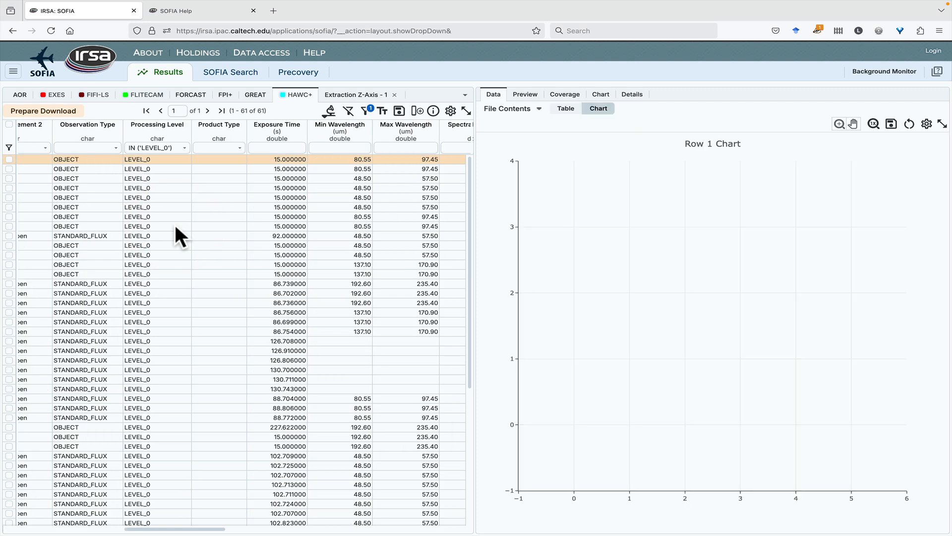
{"action": "left_click", "coordinate": [171, 285]}
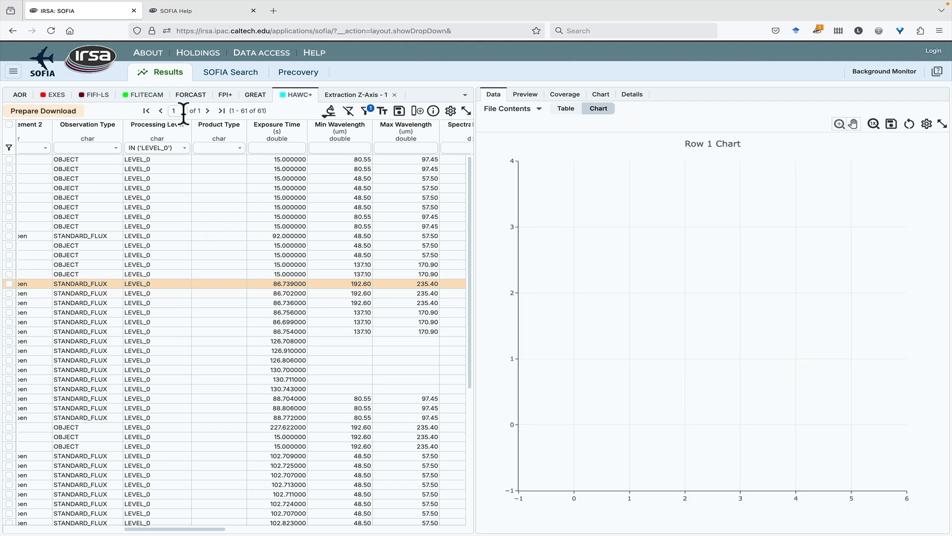
Step: Filter the HAWC+ results to LEVEL_2 only and show the first wcs product's image
{"action": "left_click", "coordinate": [184, 148]}
{"action": "left_click", "coordinate": [160, 188]}
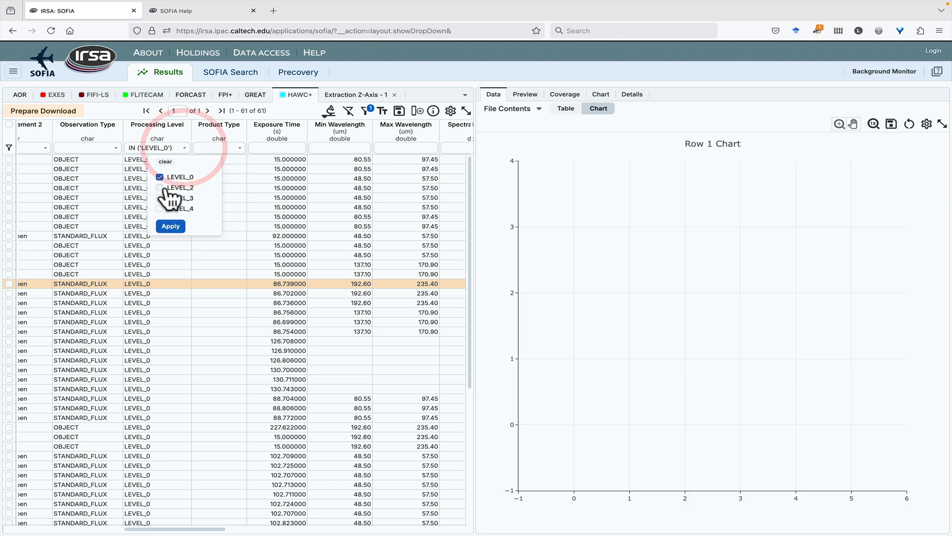
{"action": "left_click", "coordinate": [160, 177]}
{"action": "left_click", "coordinate": [167, 226]}
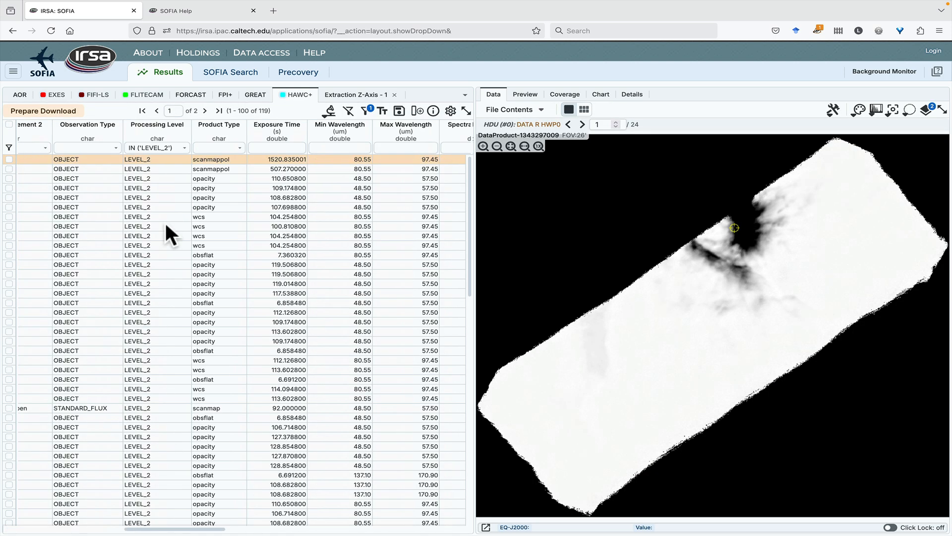
{"action": "left_click", "coordinate": [226, 217]}
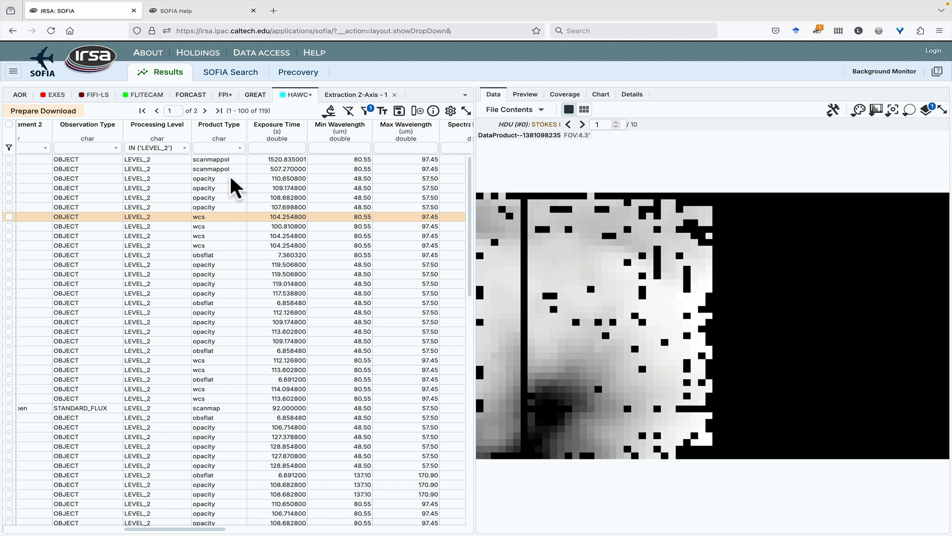
Step: Filter the HAWC+ results to LEVEL_3 only and show the first merge product's image
{"action": "left_click", "coordinate": [181, 148]}
{"action": "left_click", "coordinate": [159, 198]}
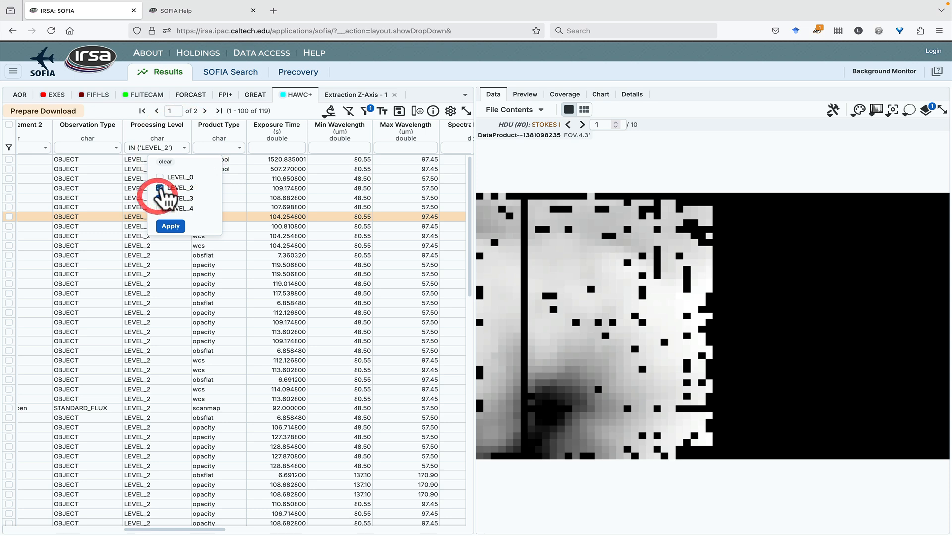
{"action": "left_click", "coordinate": [171, 226]}
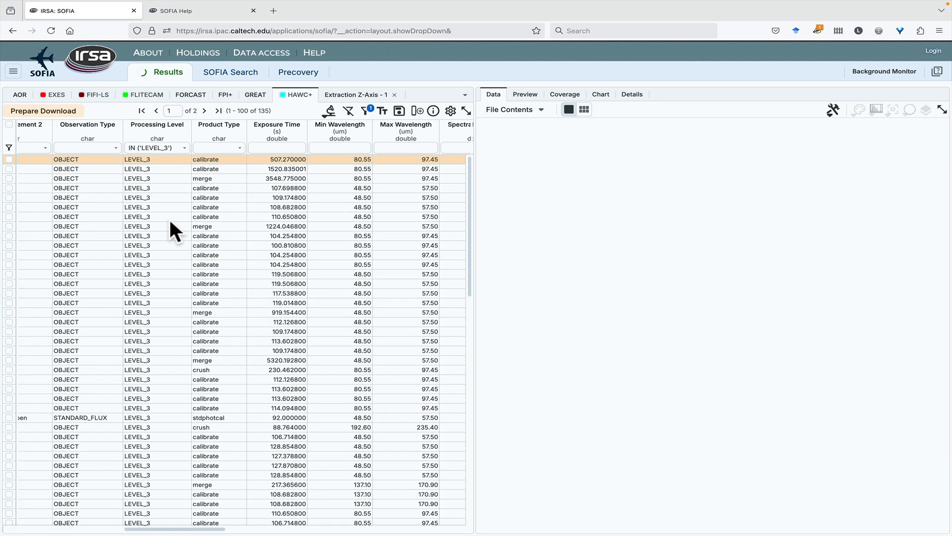
{"action": "left_click", "coordinate": [221, 177]}
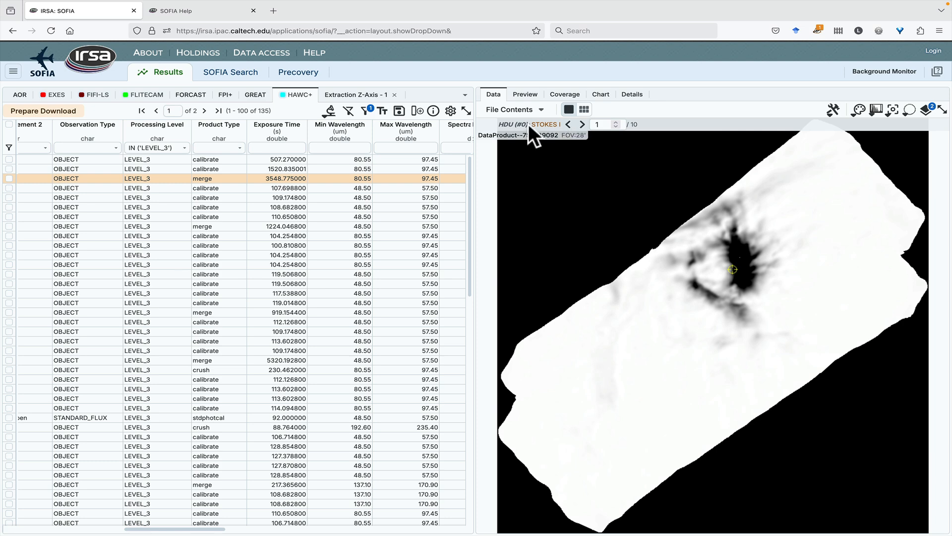
Step: Step through the merge product's image extensions from STOKES I up to HDU #6, COVAR Q I
{"action": "left_click", "coordinate": [582, 125]}
{"action": "left_click", "coordinate": [582, 125]}
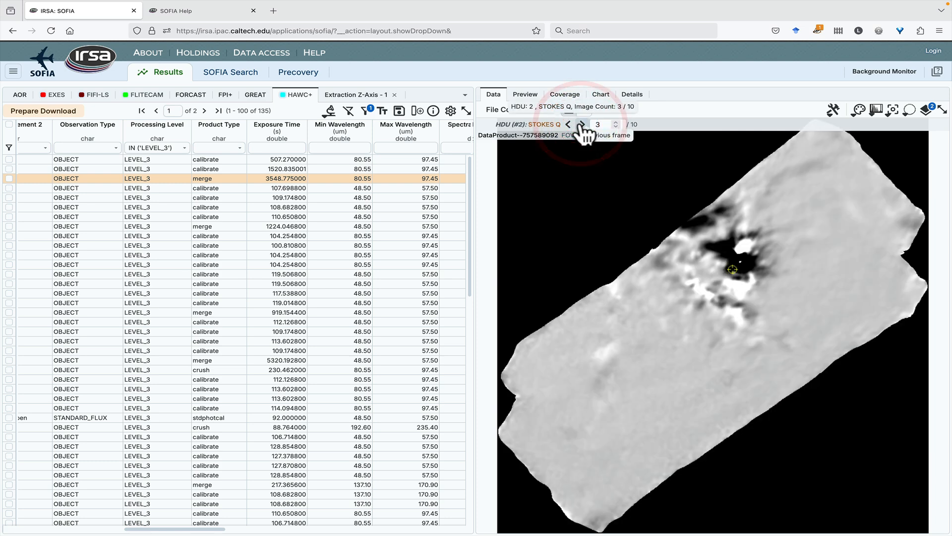
{"action": "left_click", "coordinate": [582, 124]}
{"action": "left_click", "coordinate": [583, 124]}
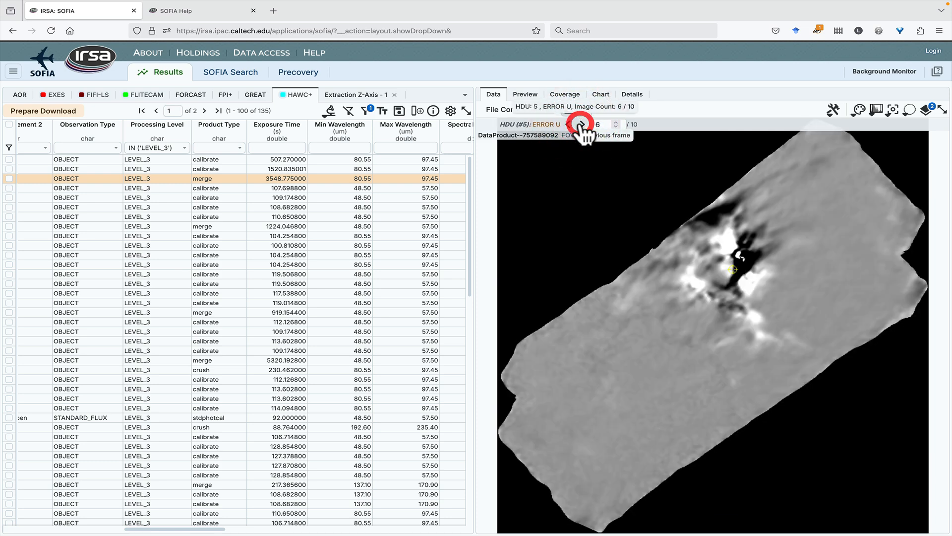
{"action": "left_click", "coordinate": [582, 124]}
{"action": "left_click", "coordinate": [582, 124]}
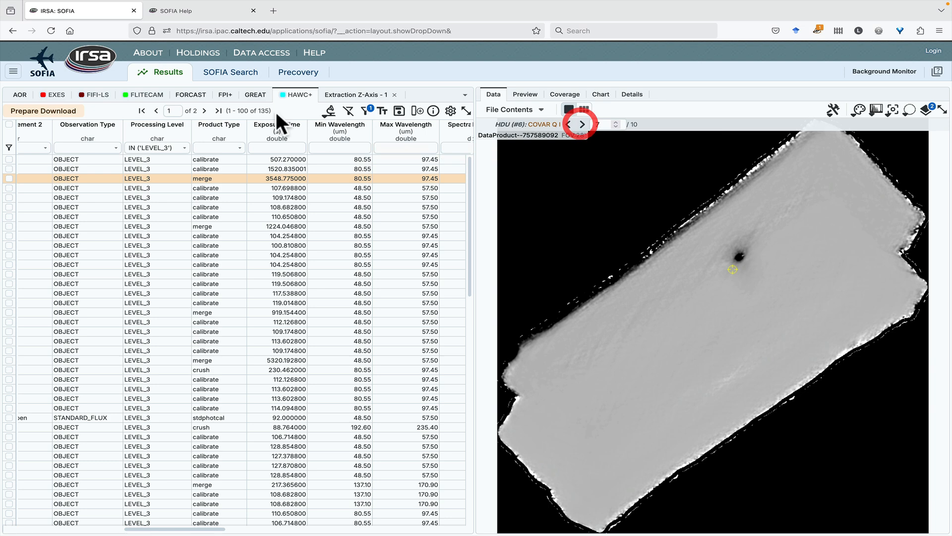
Step: Filter the HAWC+ results to LEVEL_4 only, replacing the LEVEL_3 selection
{"action": "left_click", "coordinate": [185, 148]}
{"action": "left_click", "coordinate": [161, 208]}
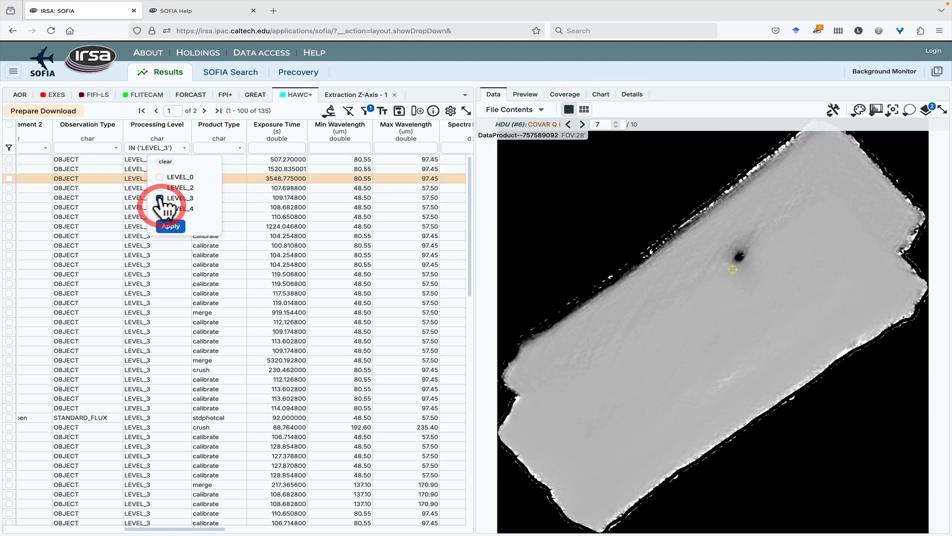
{"action": "left_click", "coordinate": [161, 198]}
{"action": "left_click", "coordinate": [174, 227]}
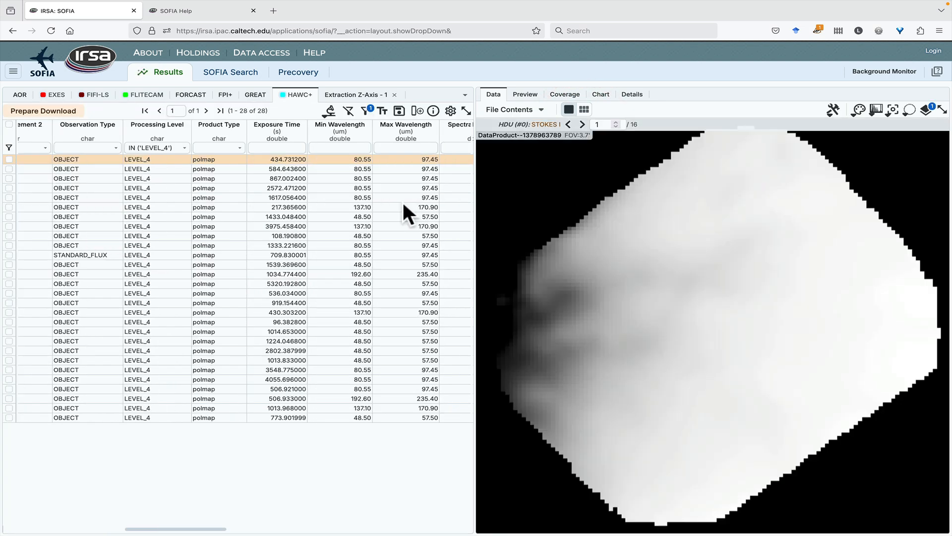
Step: Step through the first polmap product's image extensions from STOKES I up to HDU #5, ERROR U
{"action": "left_click", "coordinate": [582, 125]}
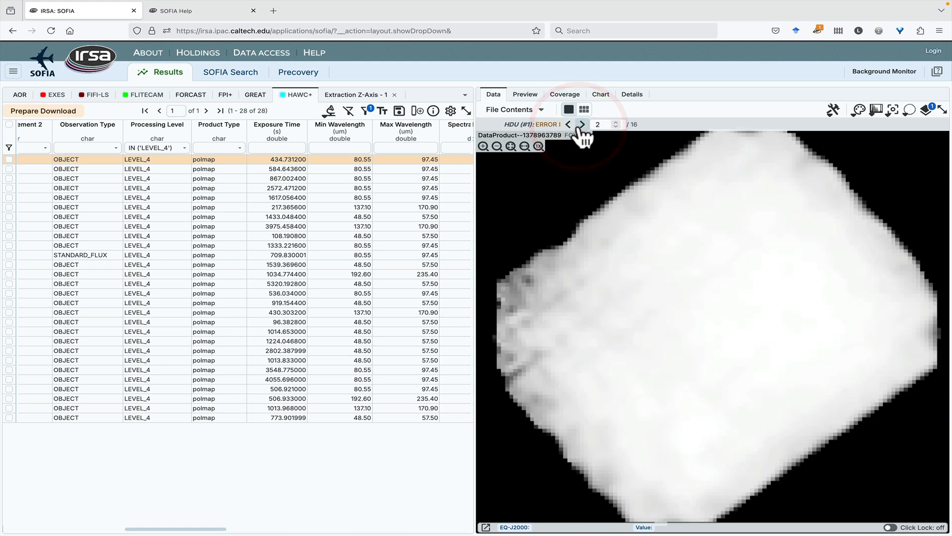
{"action": "left_click", "coordinate": [582, 124]}
{"action": "left_click", "coordinate": [582, 124]}
{"action": "left_click", "coordinate": [582, 124]}
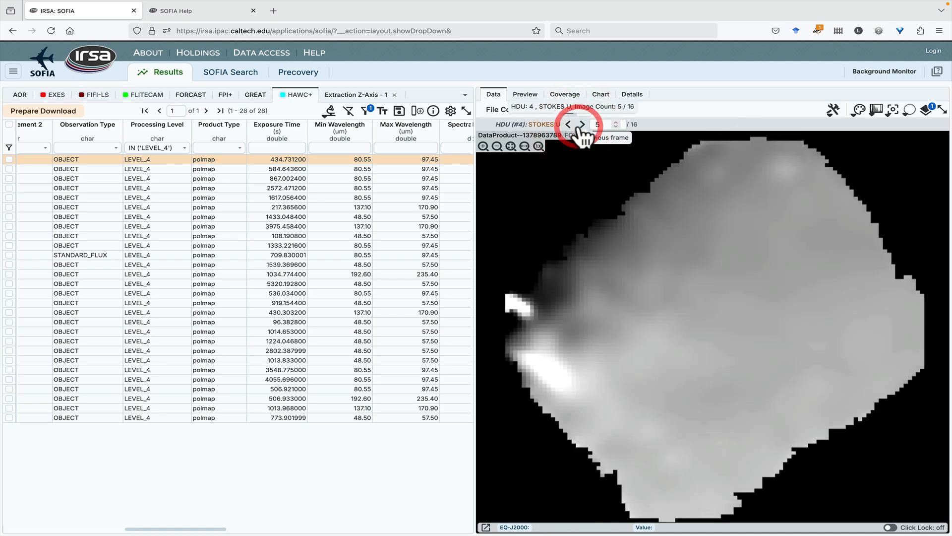
{"action": "left_click", "coordinate": [582, 124]}
Step: Bring the file_url column of the polmap results into view and show the first product's preview image
{"action": "scroll", "coordinate": [419, 208], "scroll_direction": "right", "scroll_amount": 5}
{"action": "scroll", "coordinate": [419, 209], "scroll_direction": "right", "scroll_amount": 5}
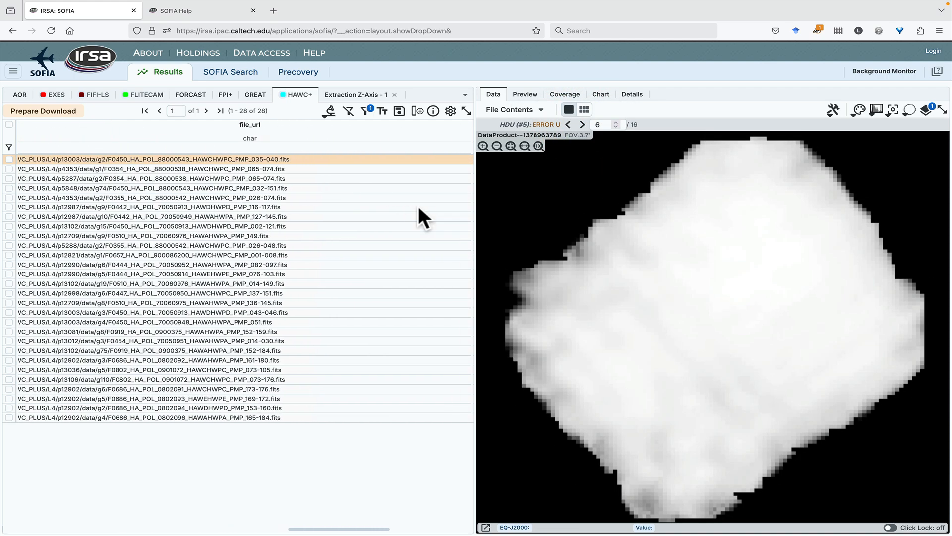
{"action": "left_click", "coordinate": [522, 96]}
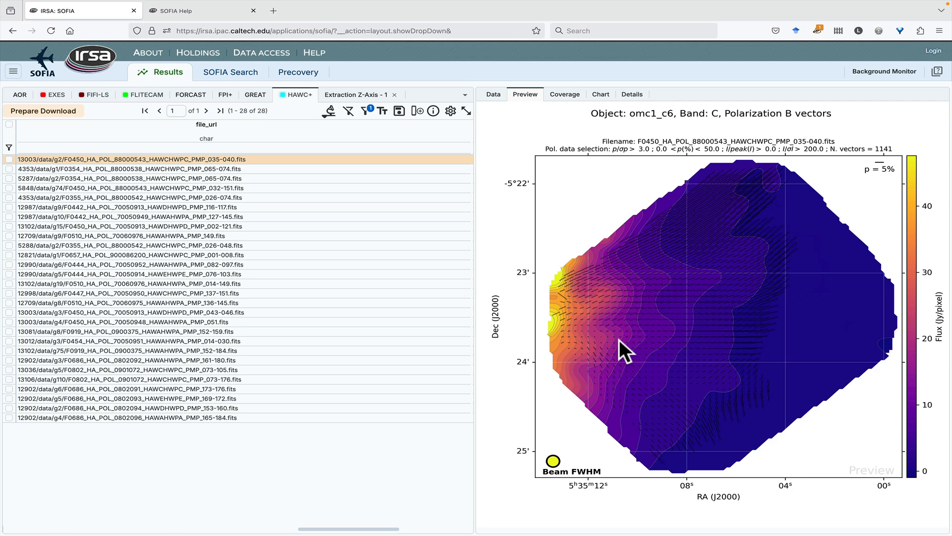
Step: Check the FORCAST and GREAT results, and view the FLITECAM and FIFI-LS results with their preview images
{"action": "left_click", "coordinate": [192, 96]}
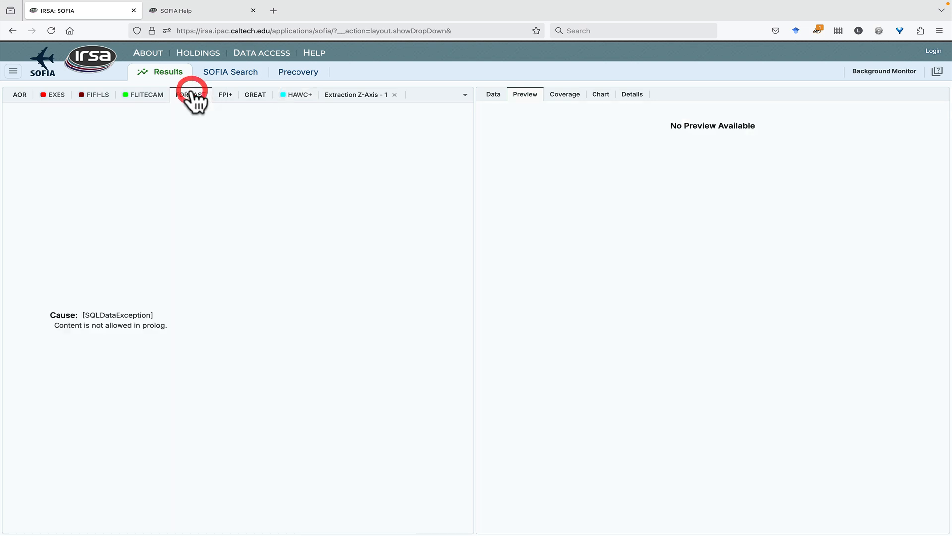
{"action": "left_click", "coordinate": [261, 95]}
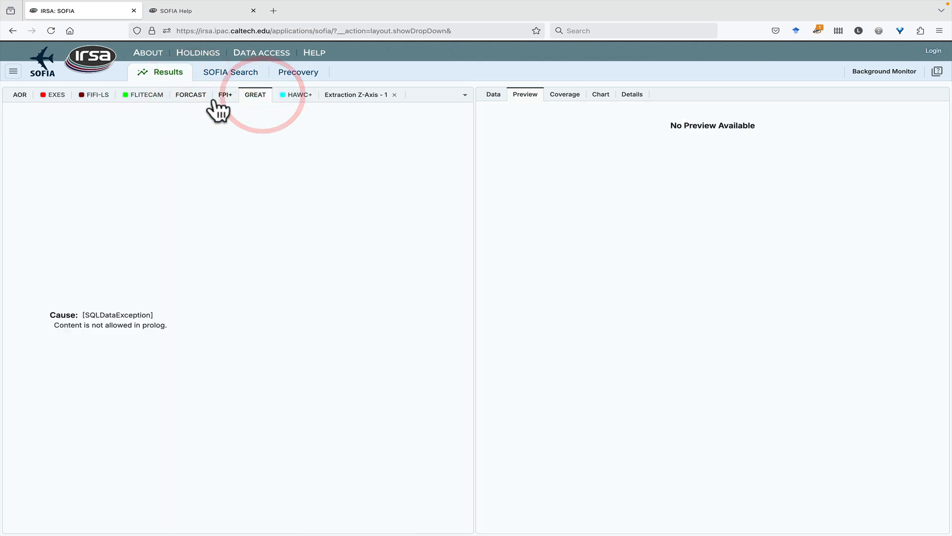
{"action": "left_click", "coordinate": [191, 96]}
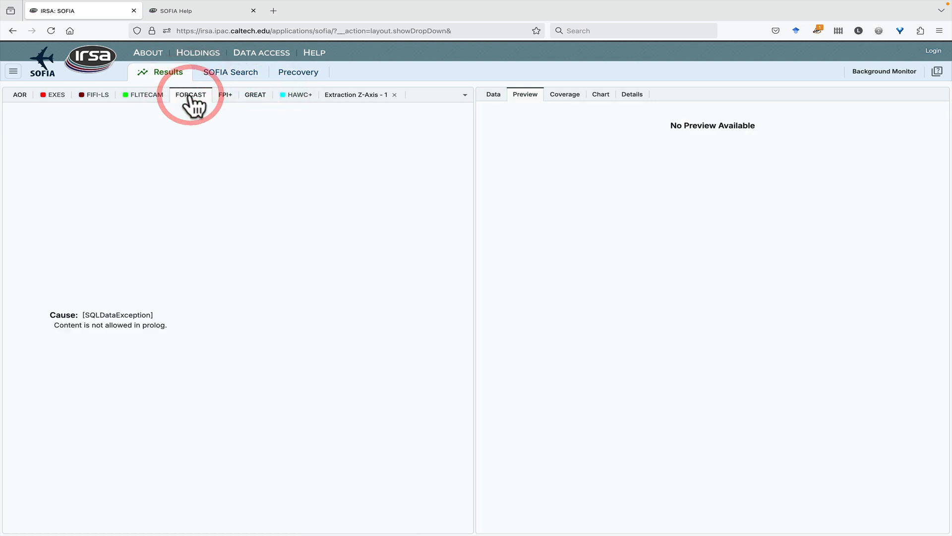
{"action": "left_click", "coordinate": [143, 97]}
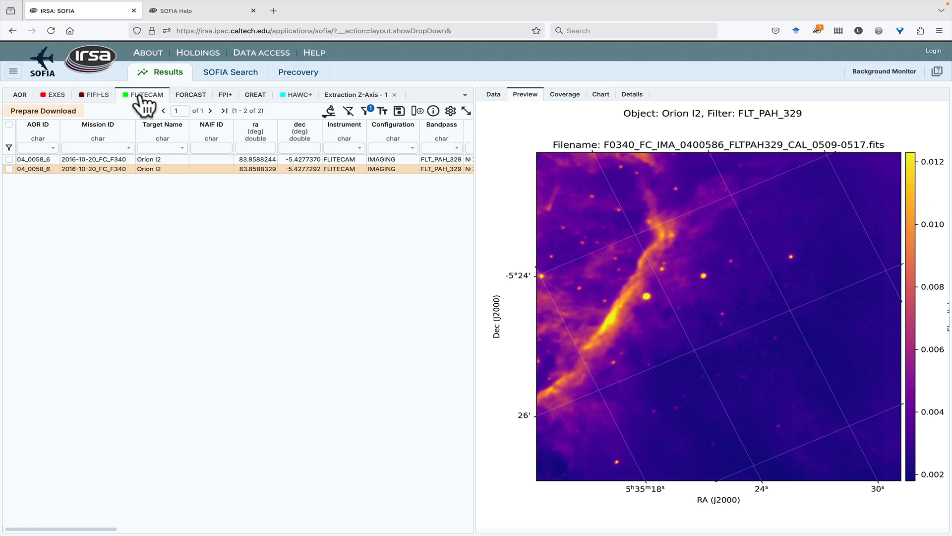
{"action": "left_click", "coordinate": [97, 96]}
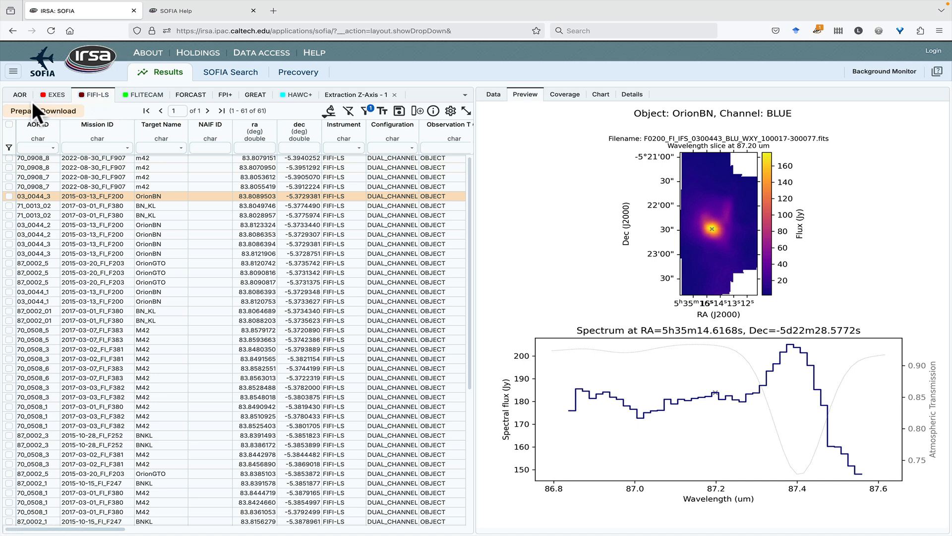
Step: Show the coverage map for the AOR results and check the OrionBN rows 03_0044_1 and 03_0044_2
{"action": "left_click", "coordinate": [20, 93]}
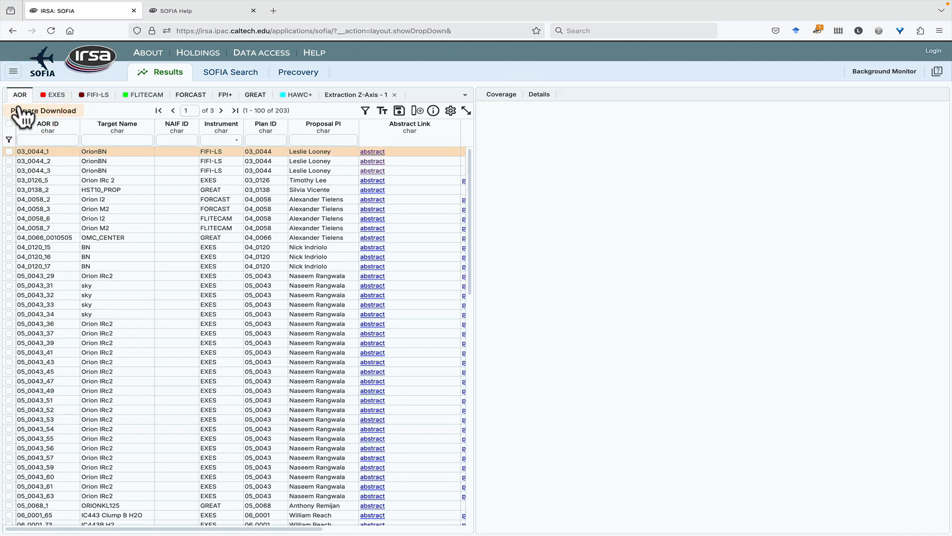
{"action": "left_click", "coordinate": [514, 100]}
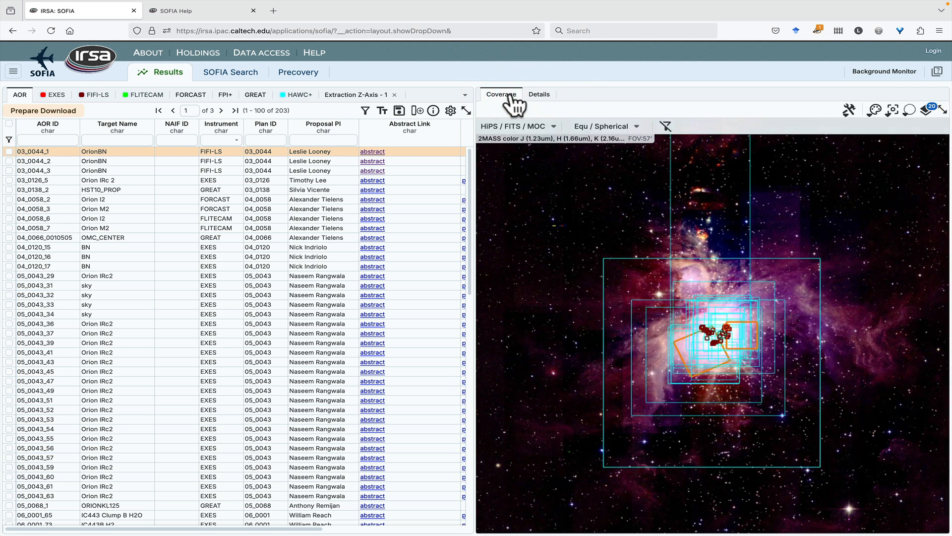
{"action": "left_click", "coordinate": [9, 151]}
{"action": "left_click", "coordinate": [9, 160]}
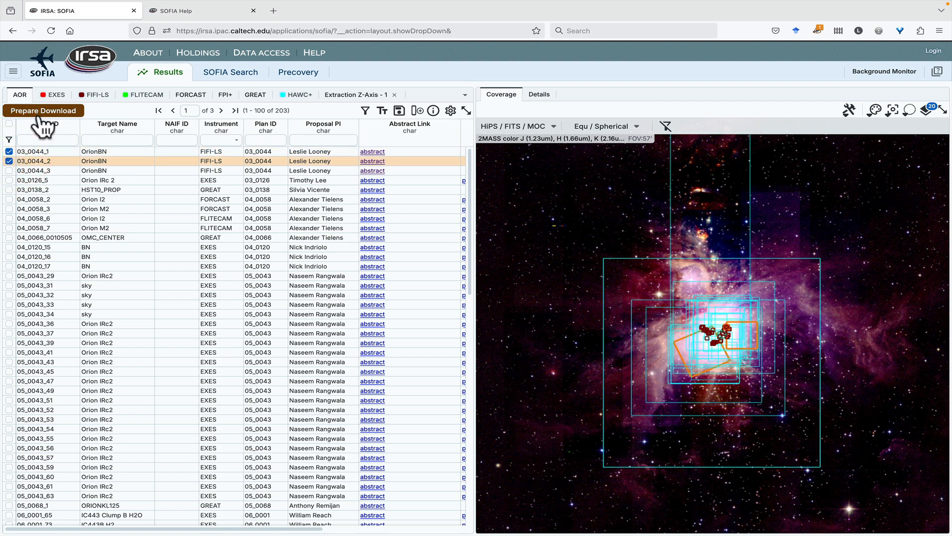